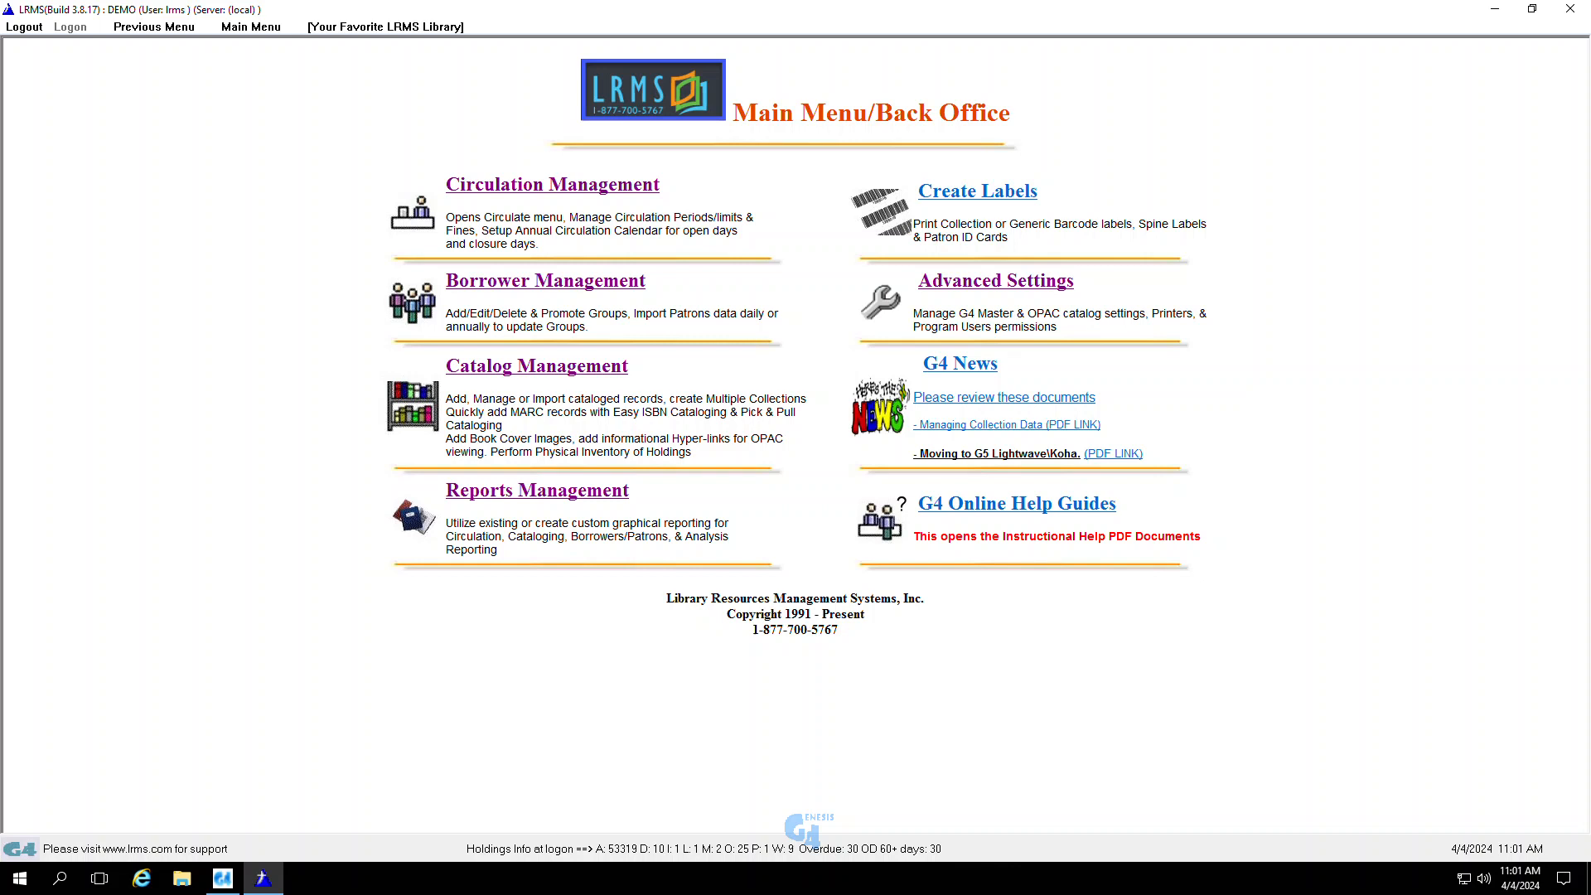
Open the Import/Export screen for MARC records from Catalog Management.
left_click(525, 373)
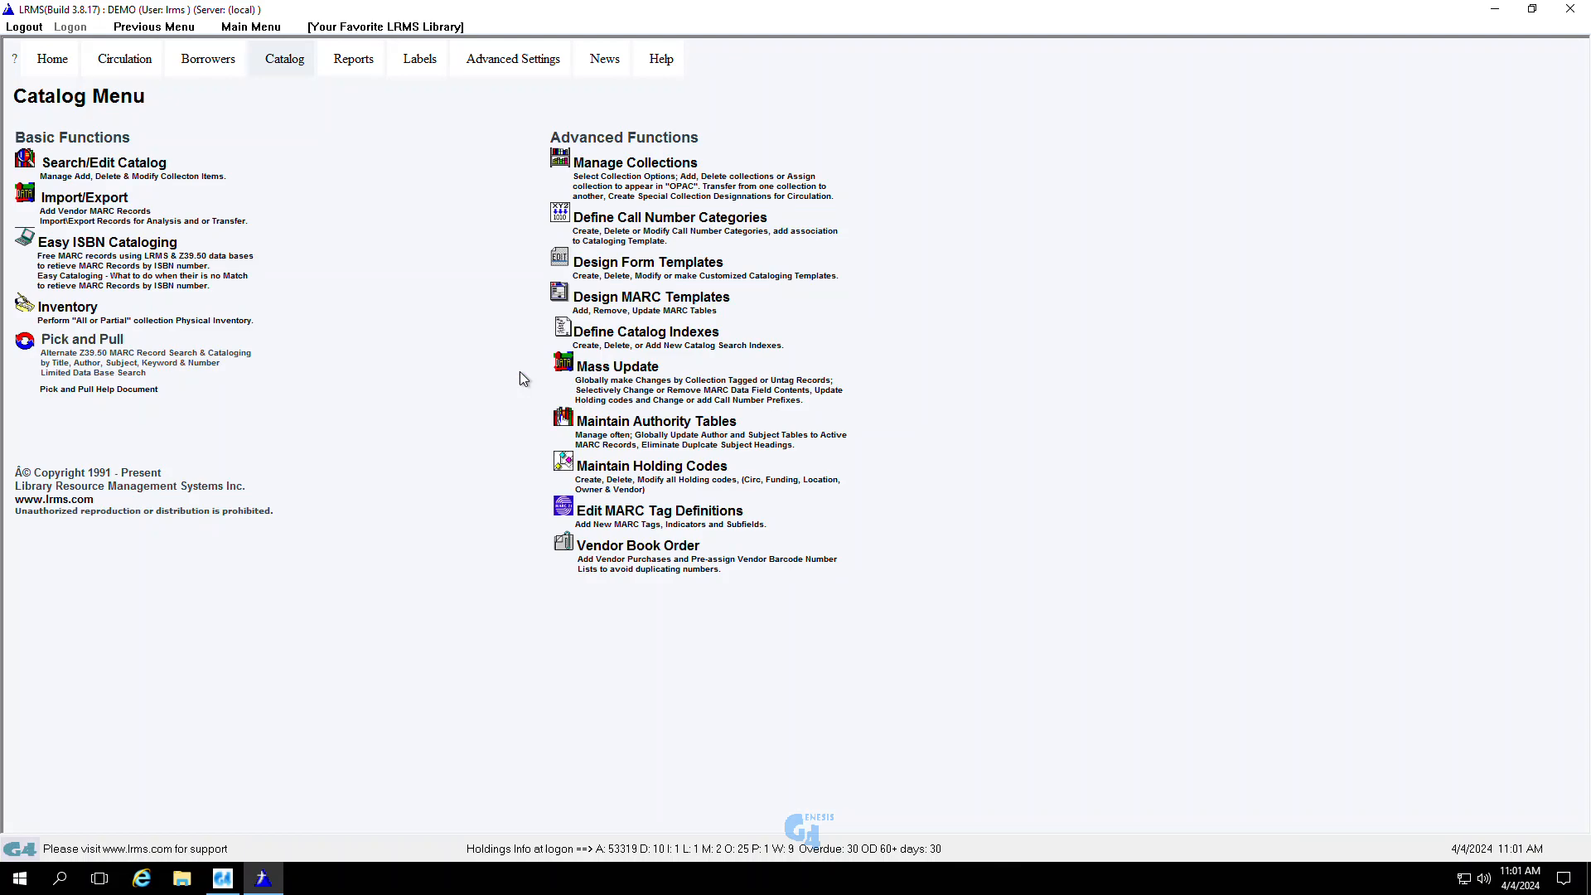
left_click(90, 205)
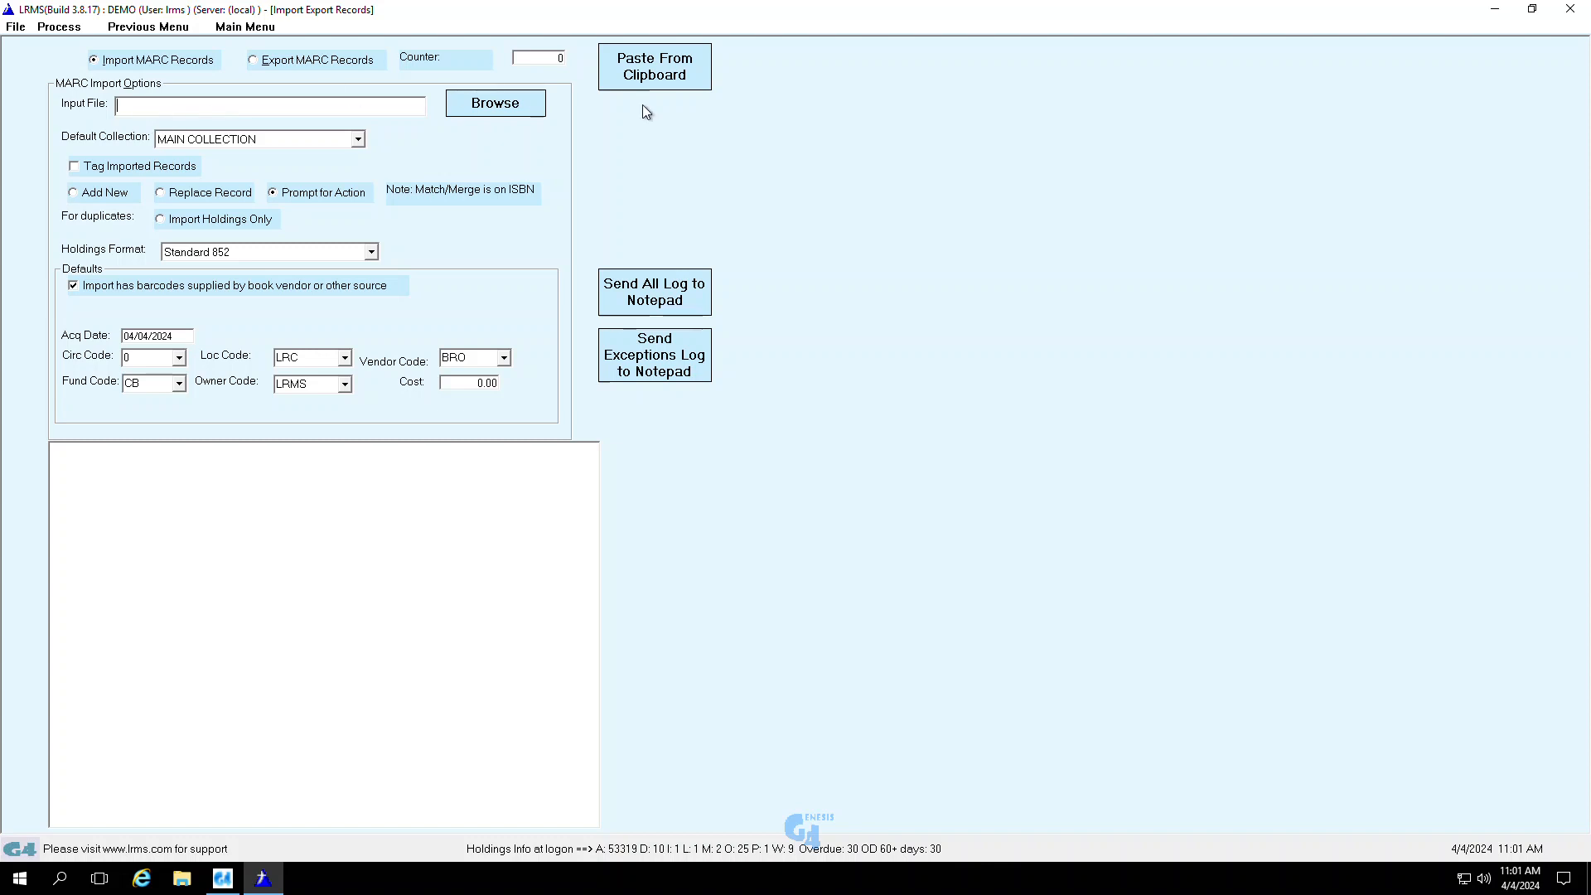
Open the Bound to Stay Bound vendor website from the desktop's Book Vendor Access folder, then minimize the browser.
left_click(1495, 13)
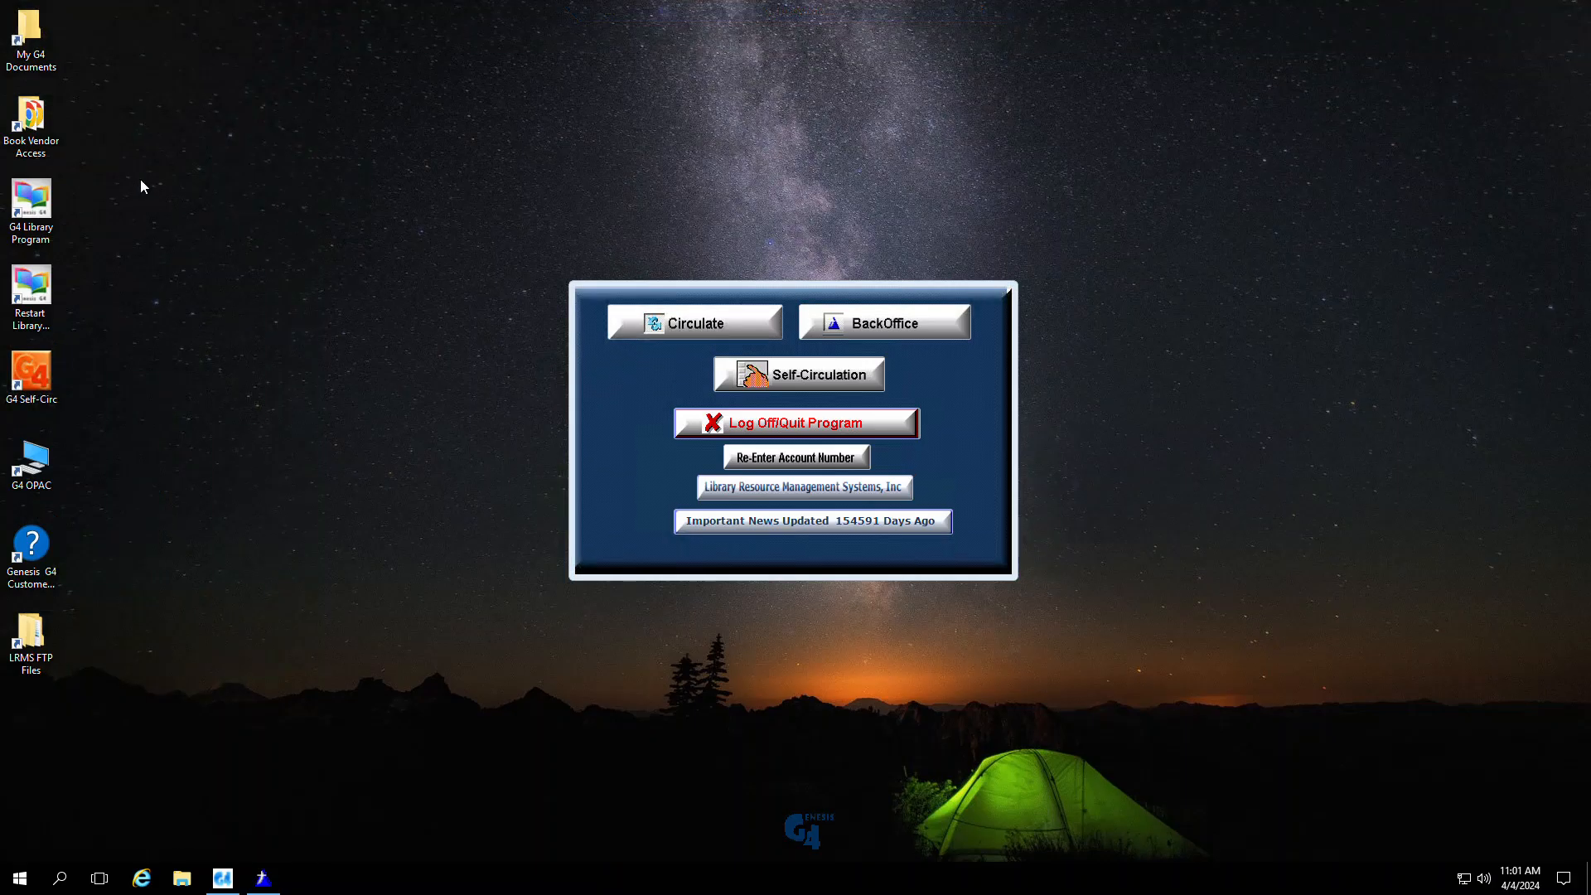
double_click(33, 123)
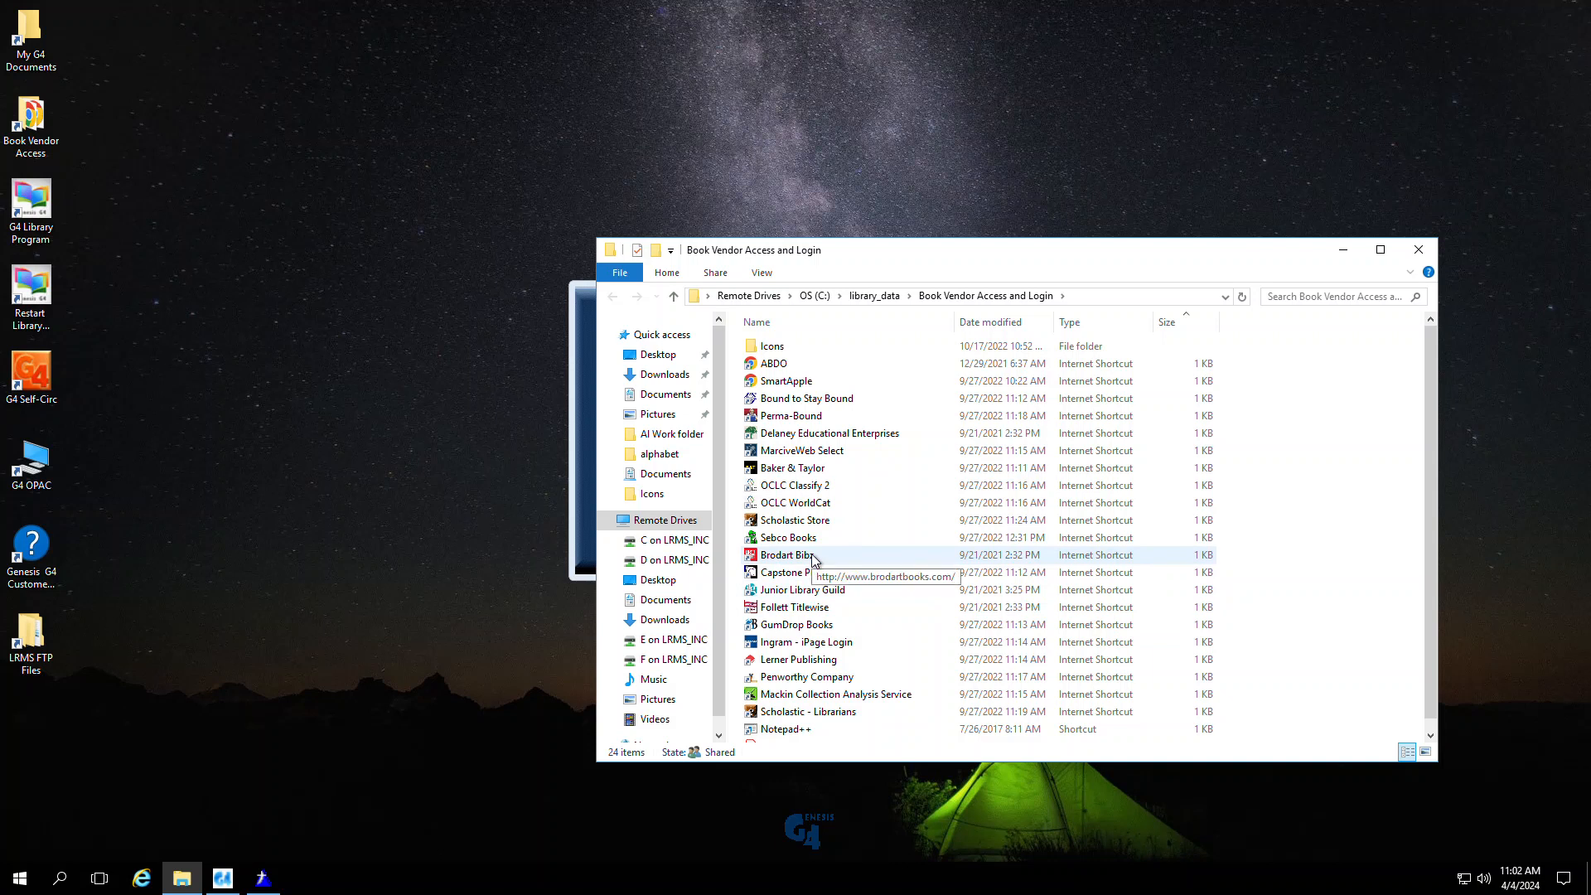
left_click(768, 405)
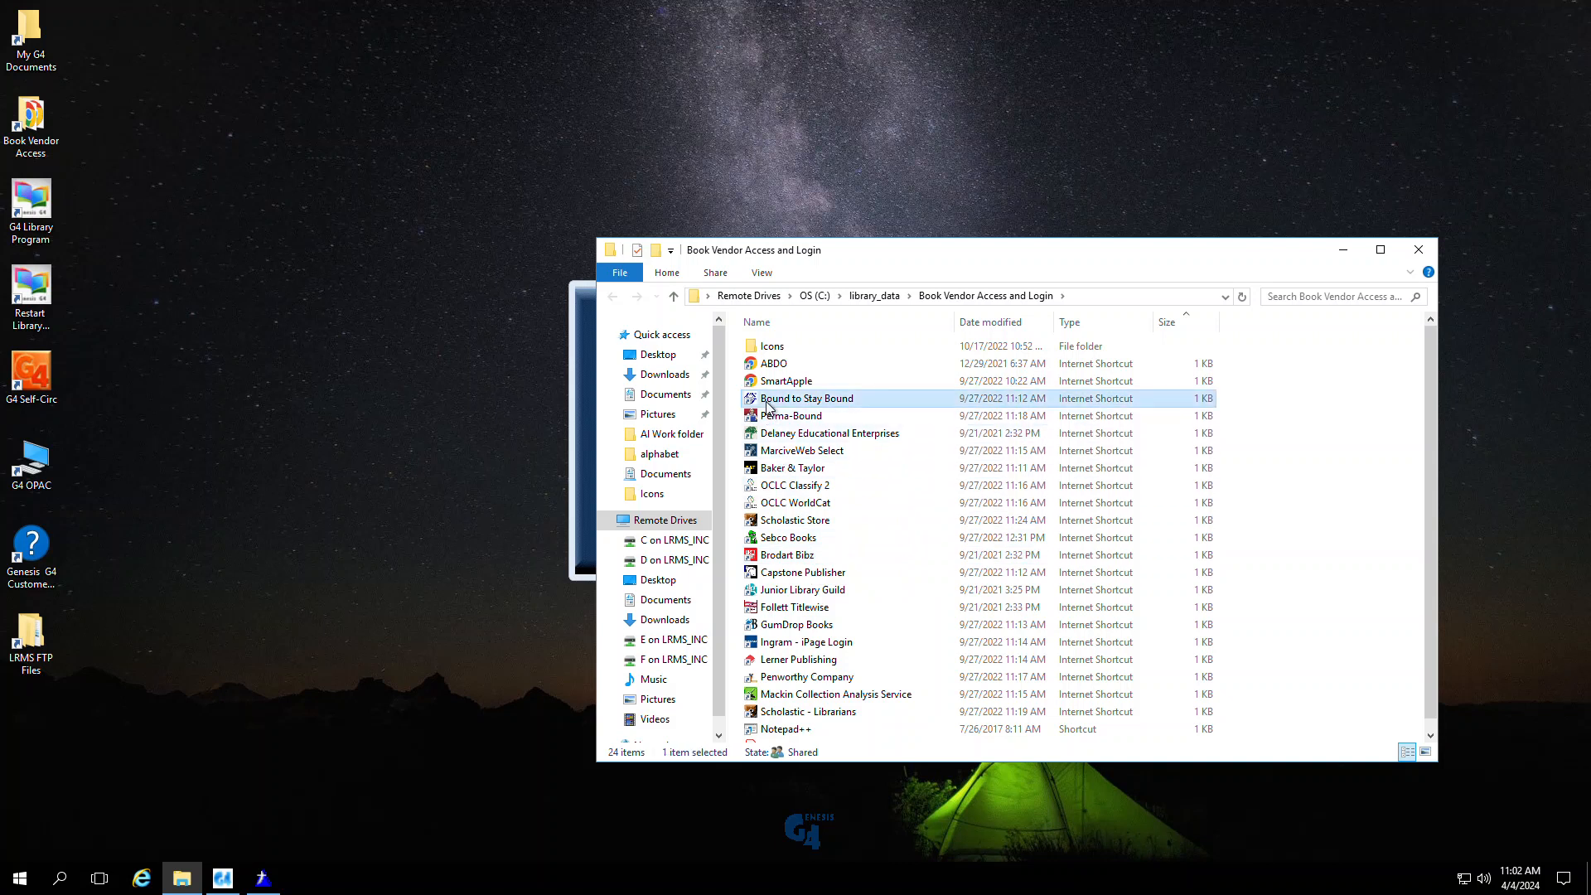
double_click(767, 405)
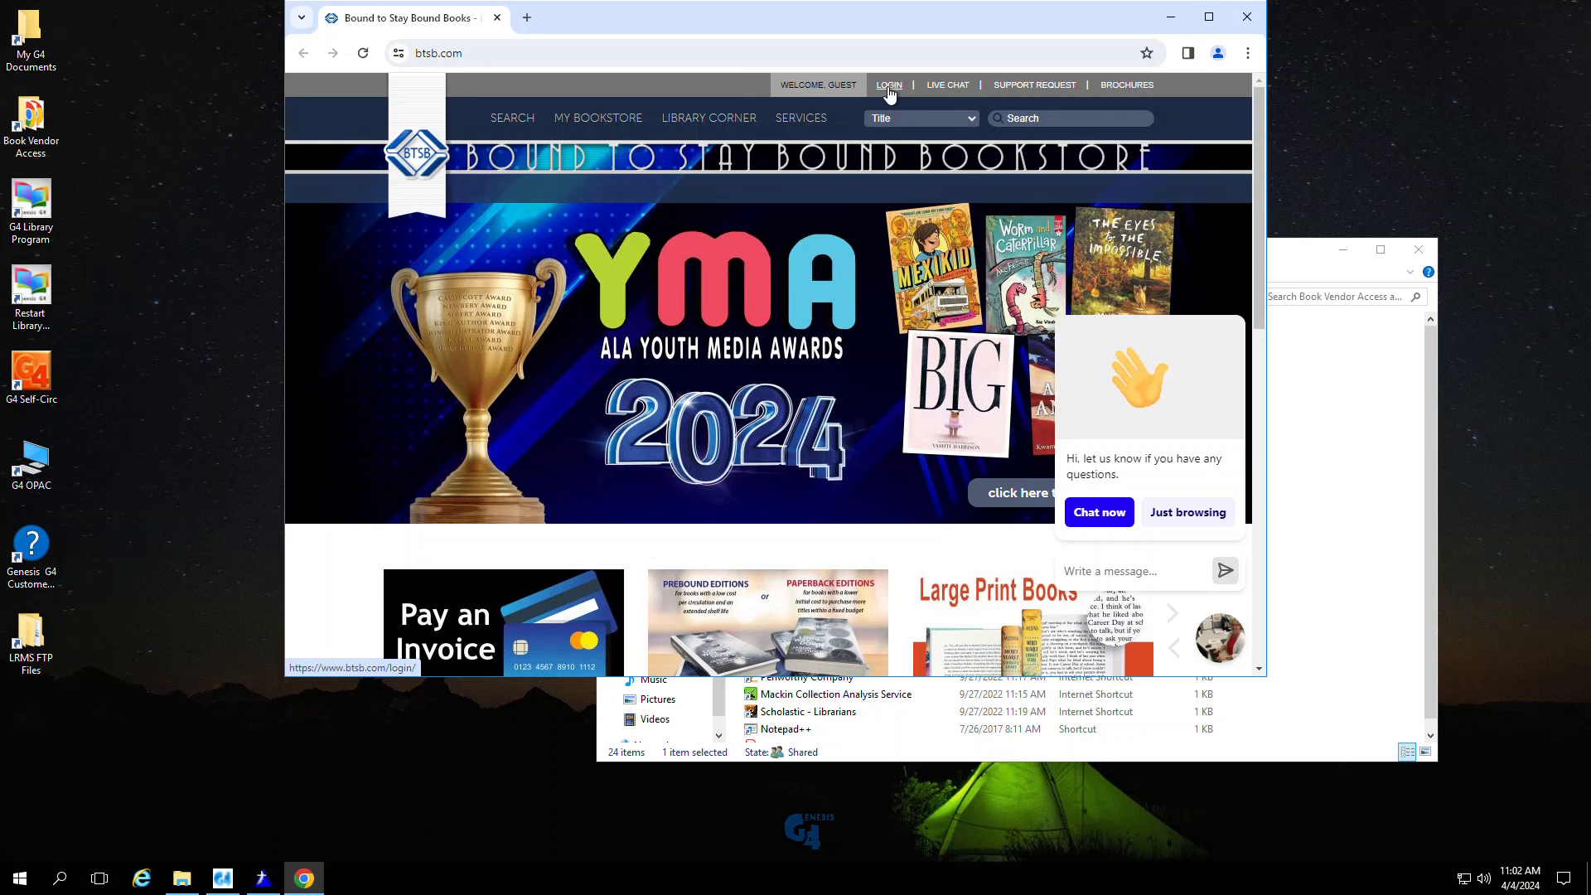
left_click(1171, 17)
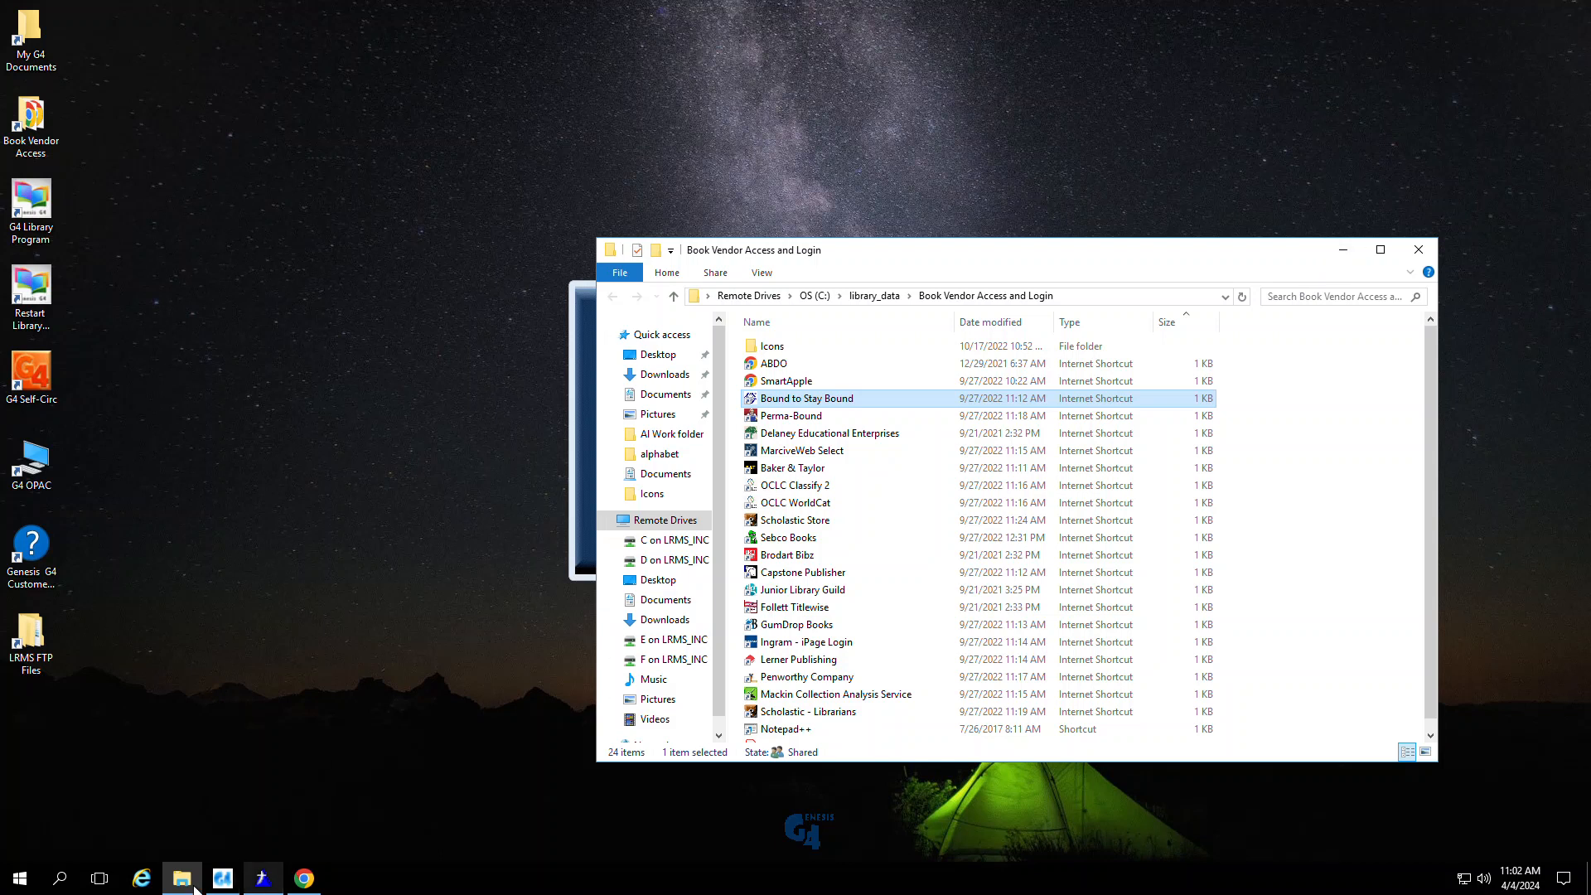
Switch back to the LRMS back office and open the Add Vendor MARC Records help document from the Catalog Menu.
left_click(275, 883)
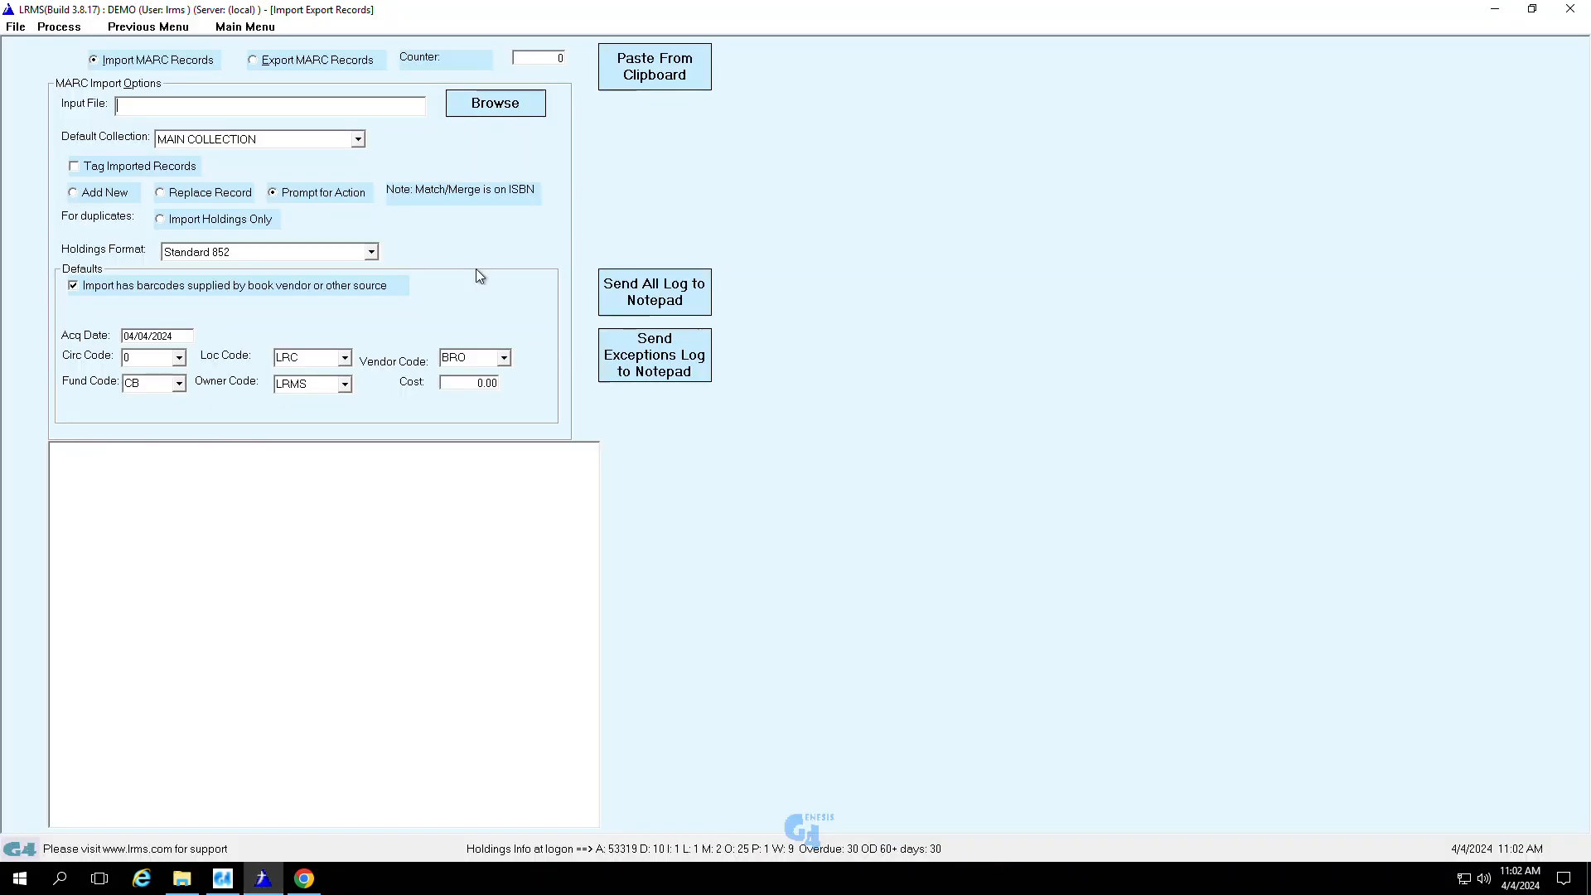
left_click(142, 30)
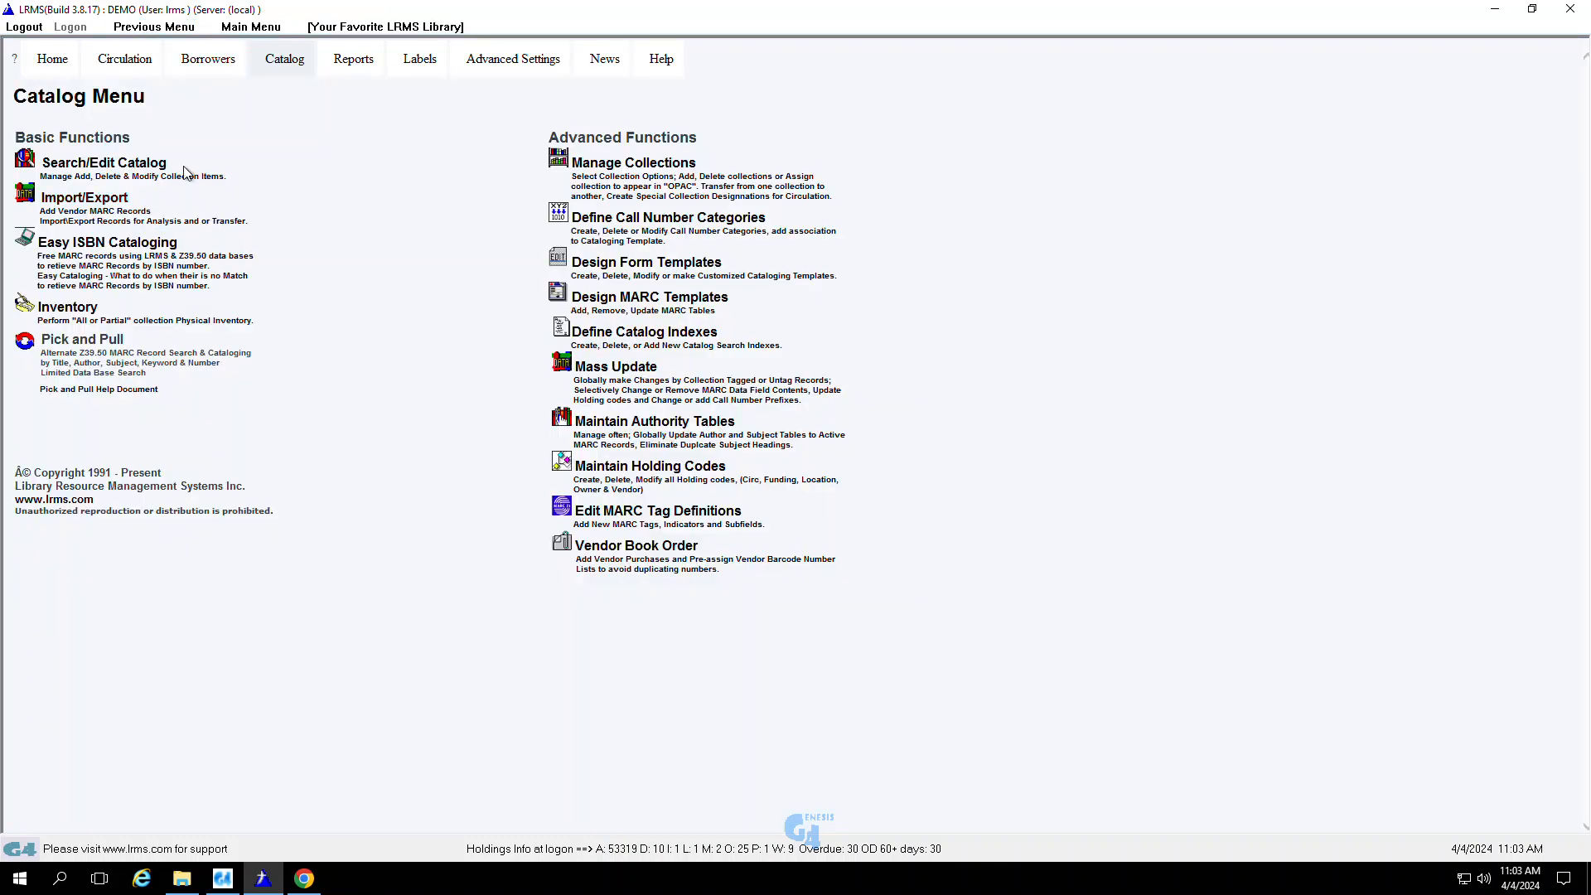
left_click(86, 212)
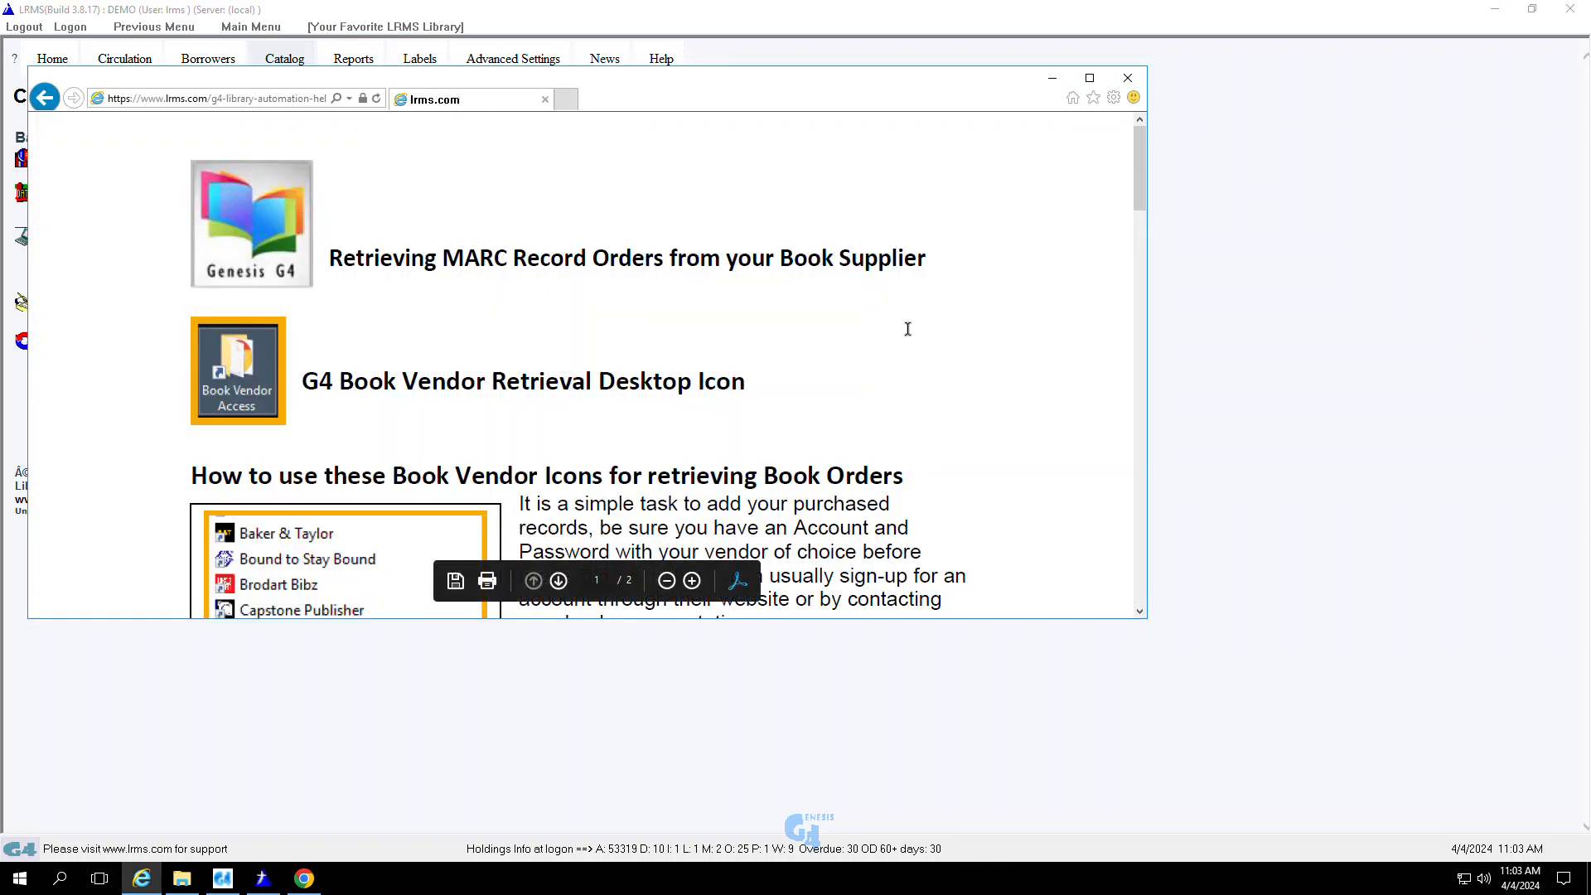
Read the guide's first page on using the book vendor links and on shelf-ready versus non-shelf-ready MARC records.
scroll(923, 391, "down", 2)
scroll(928, 405, "down", 1)
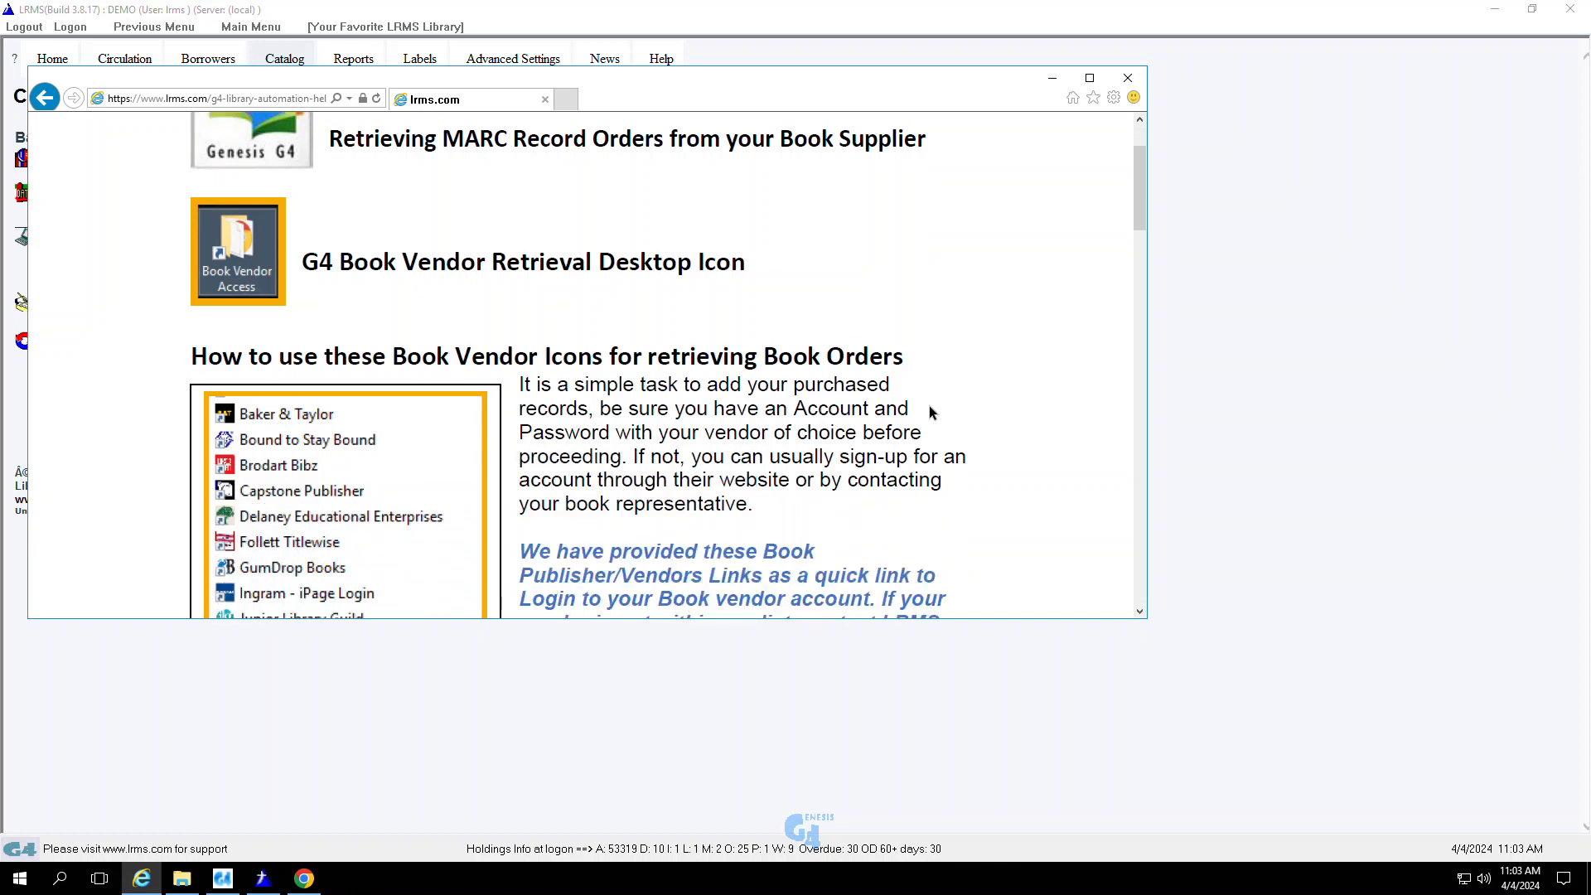
scroll(929, 406, "down", 3)
scroll(930, 403, "down", 1)
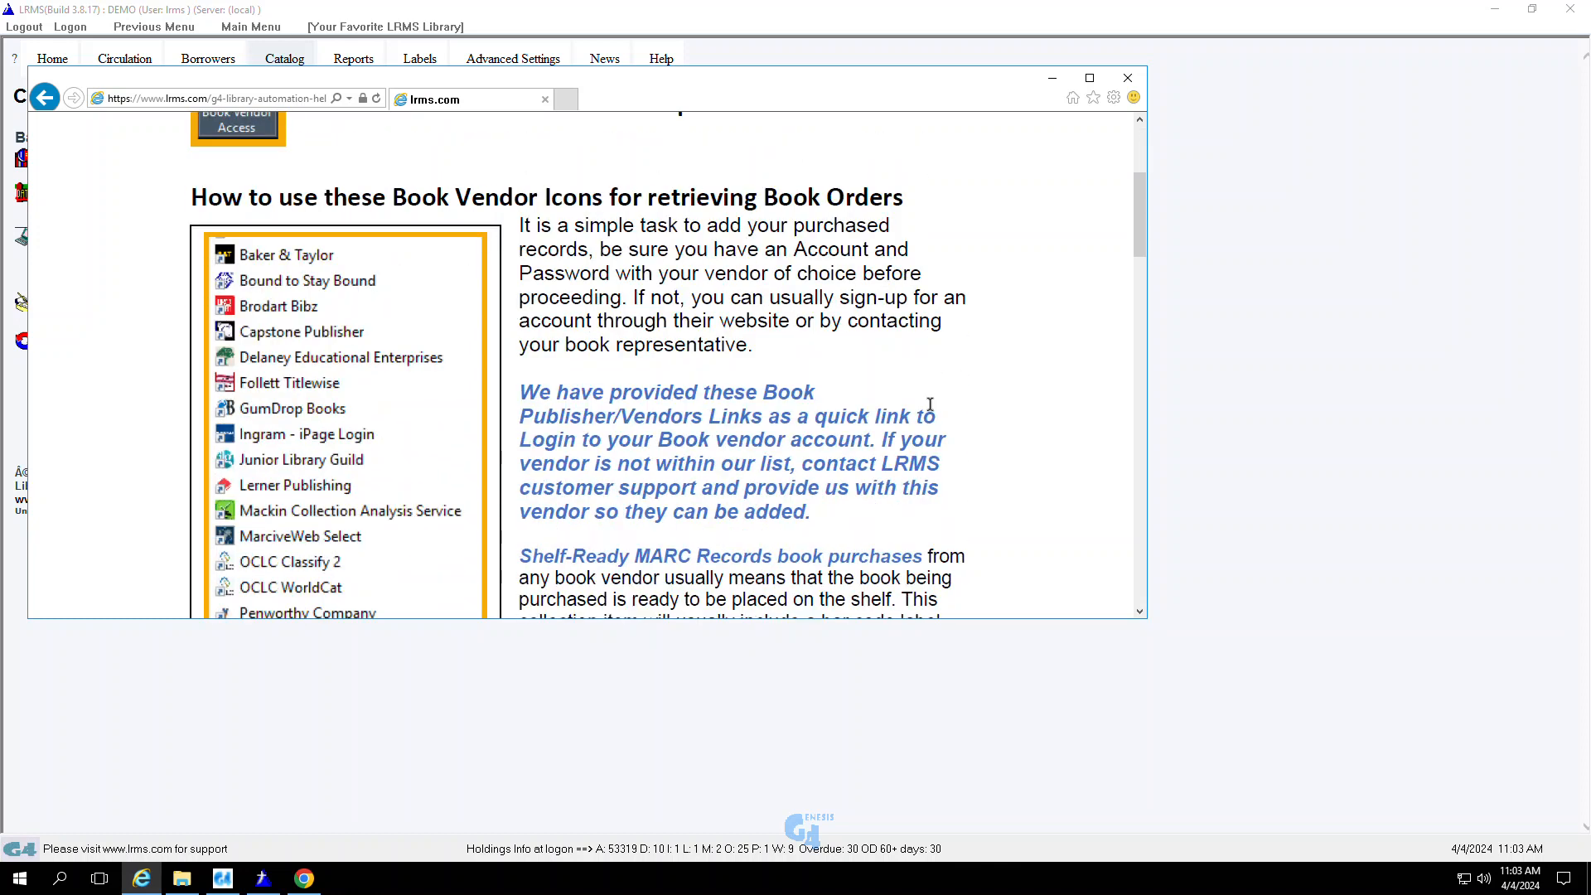
scroll(930, 403, "down", 1)
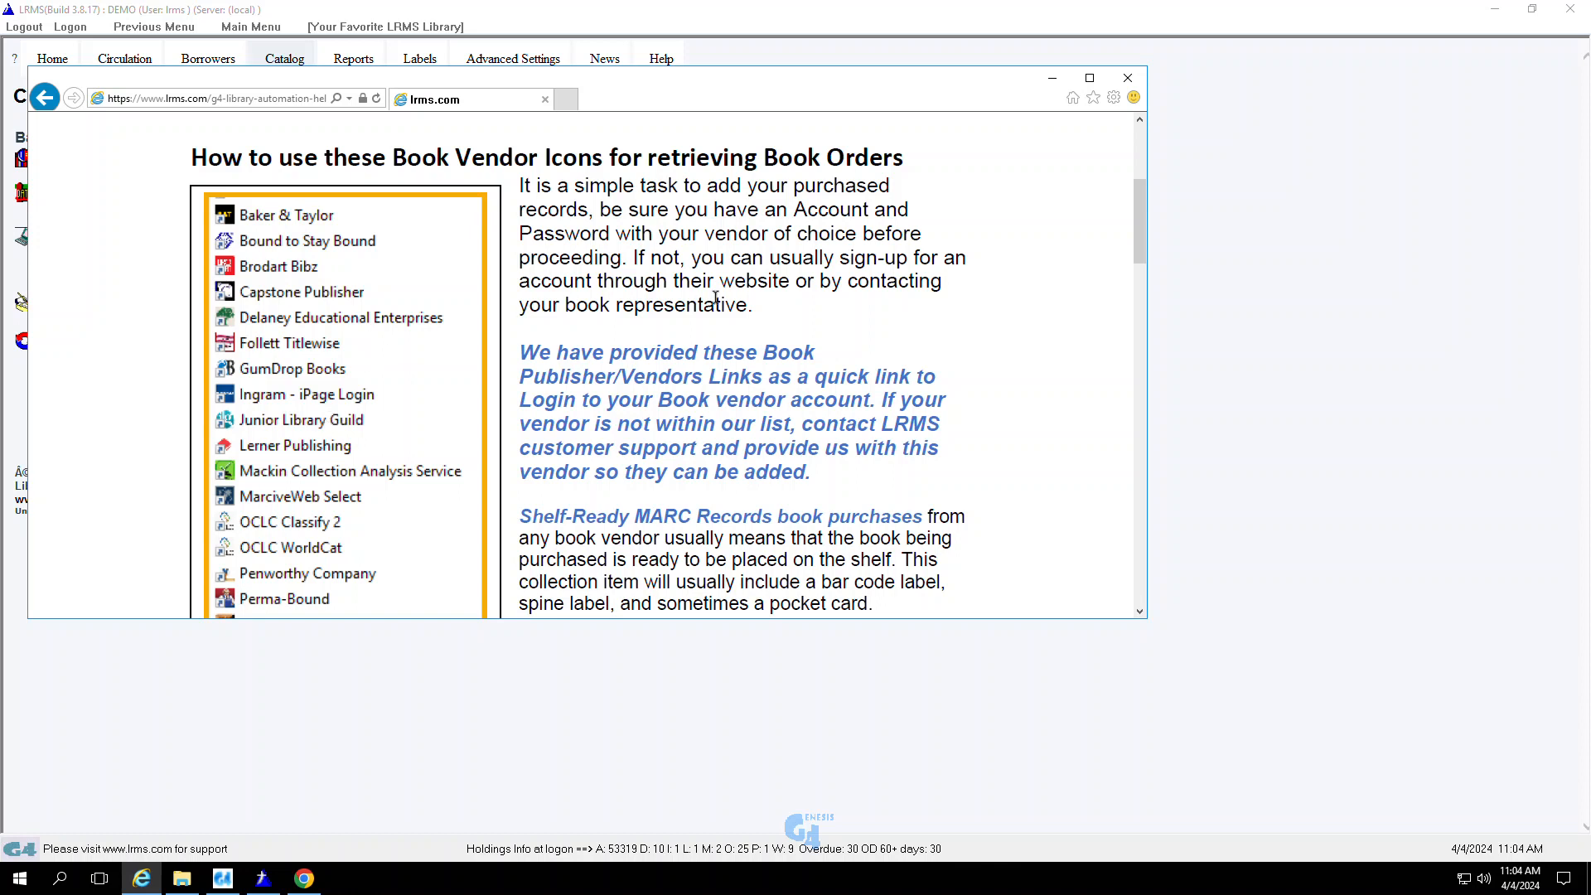
scroll(709, 321, "down", 5)
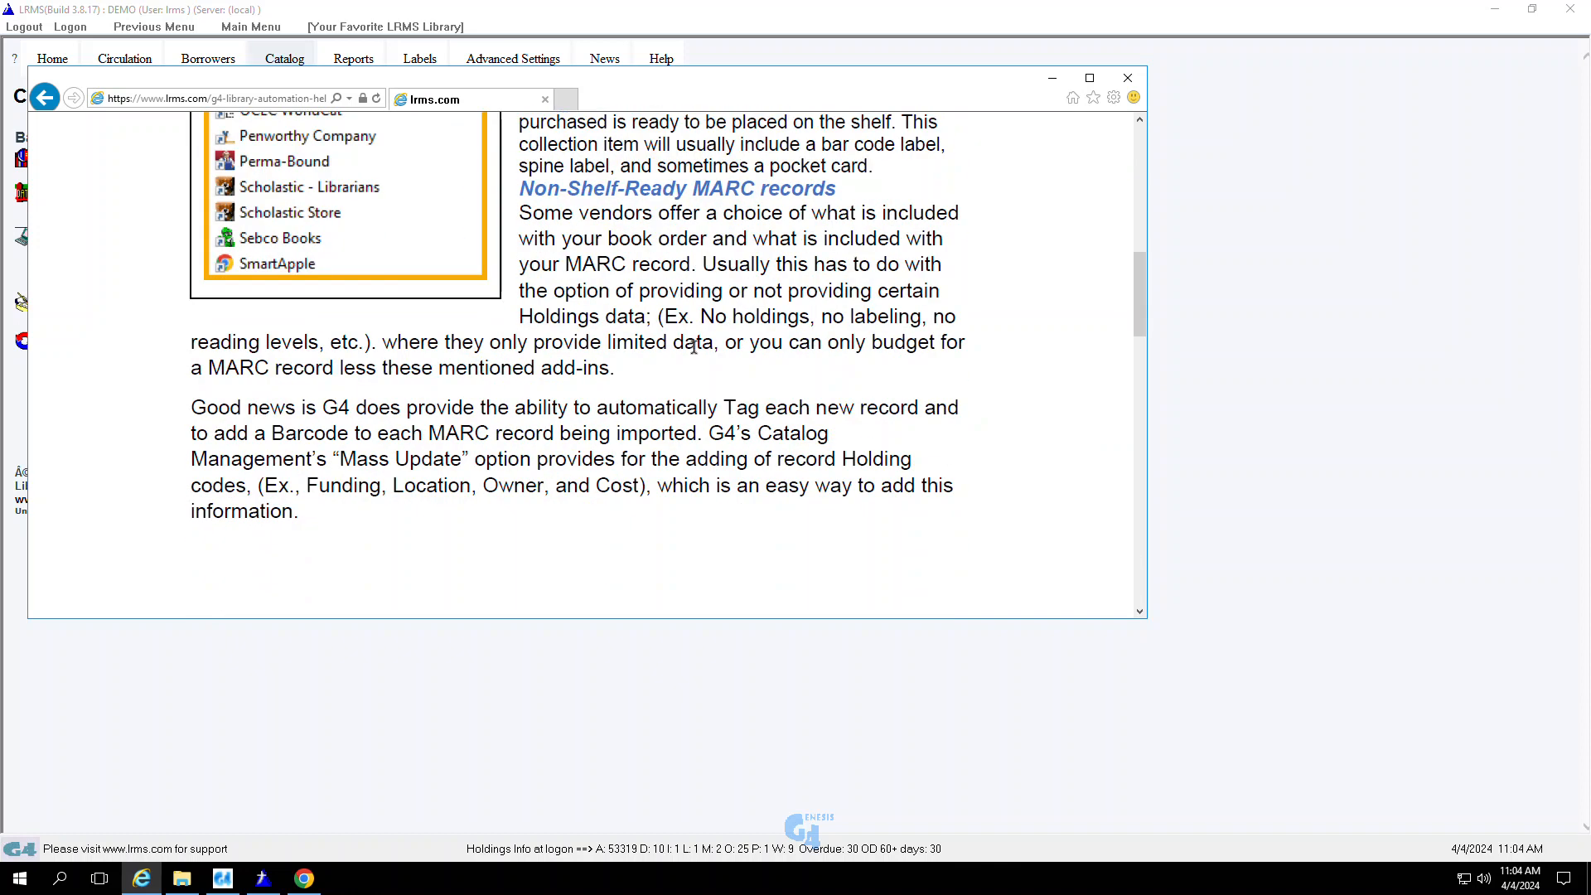
scroll(693, 346, "down", 6)
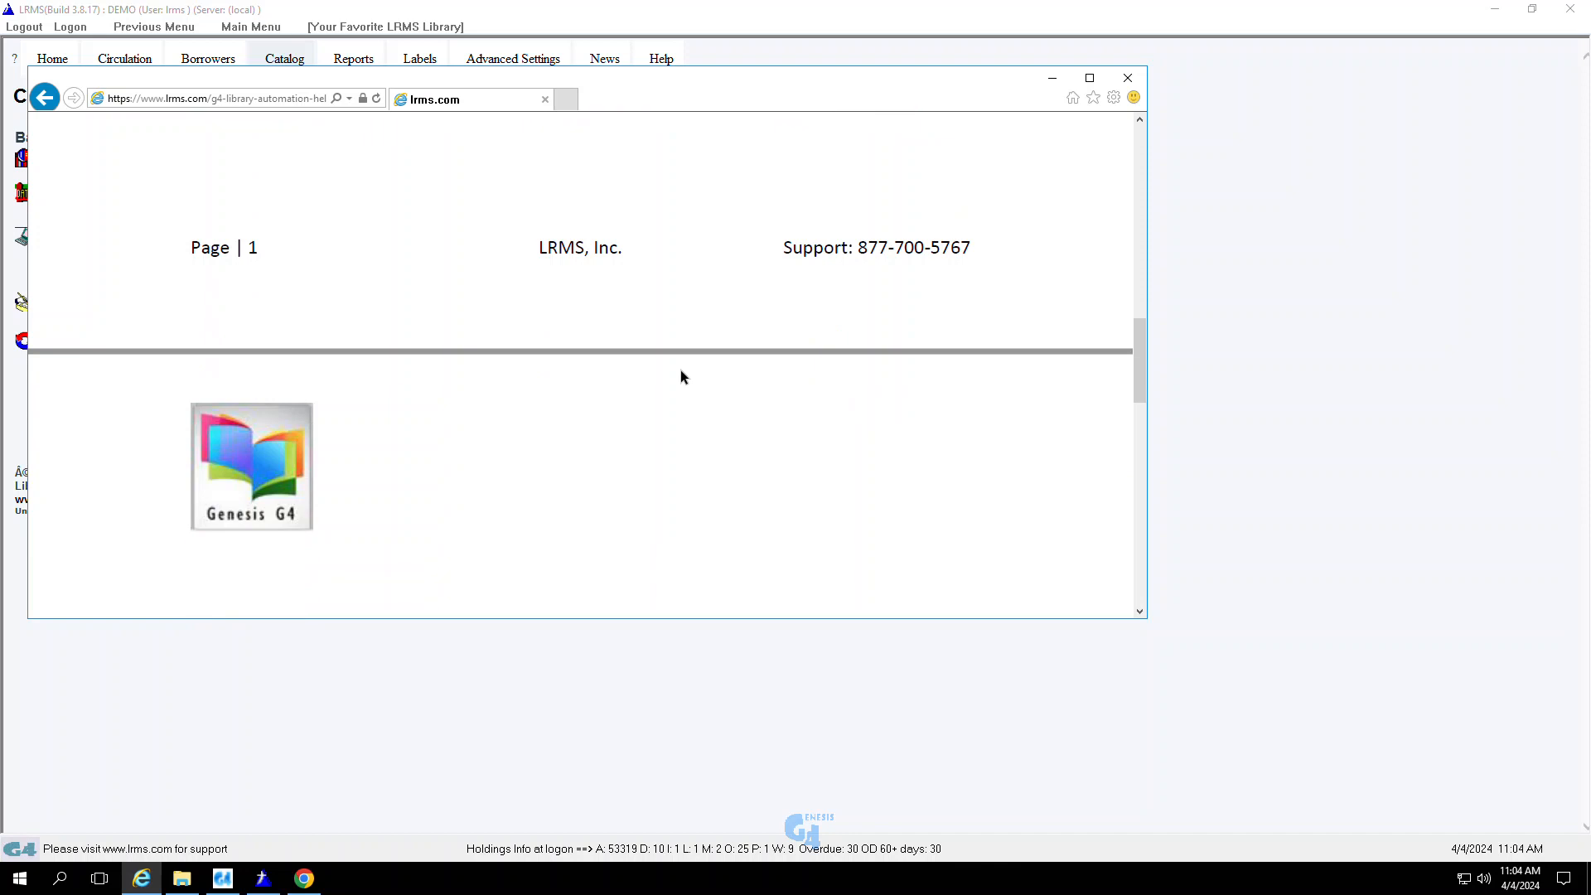
scroll(671, 406, "down", 6)
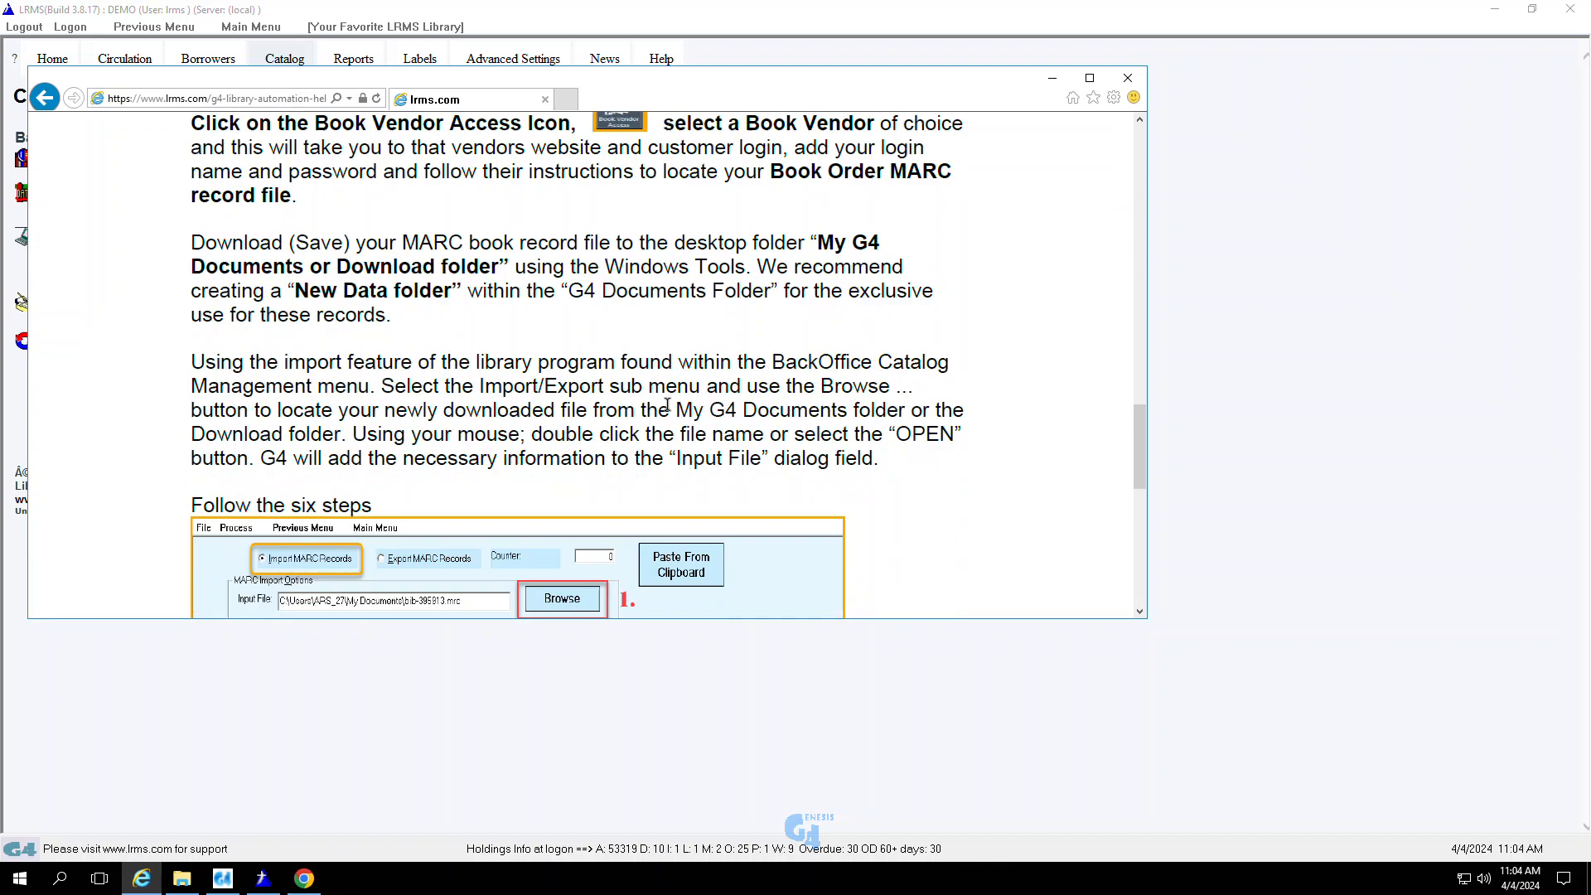
Review the guide's six import steps, including the barcode and holdings defaults and the labelling notes, then minimize the document.
scroll(671, 411, "down", 3)
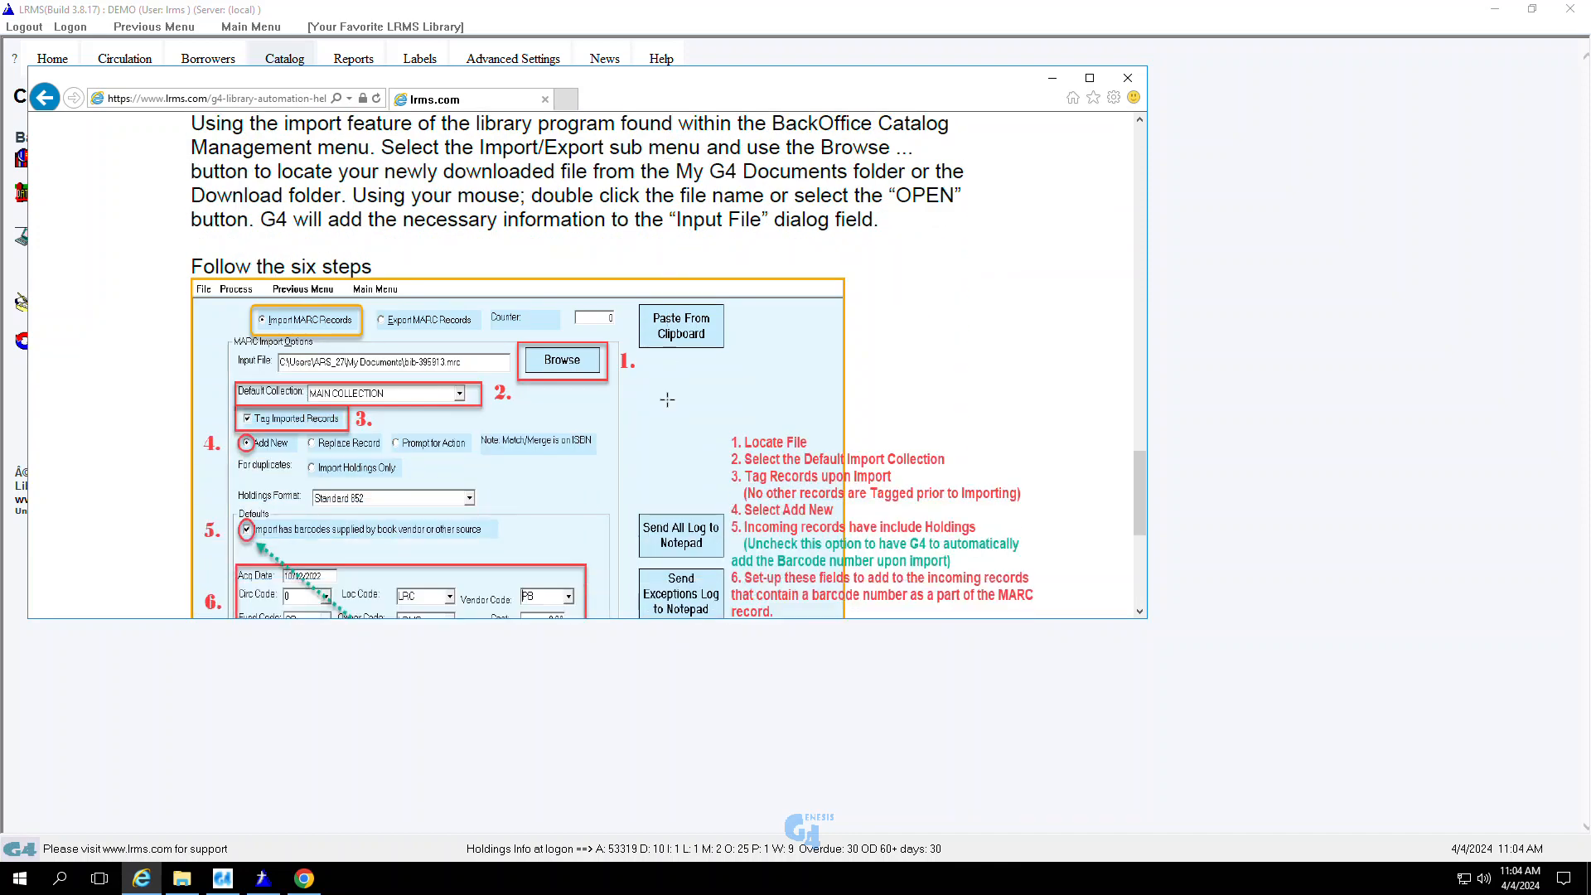
scroll(668, 400, "down", 1)
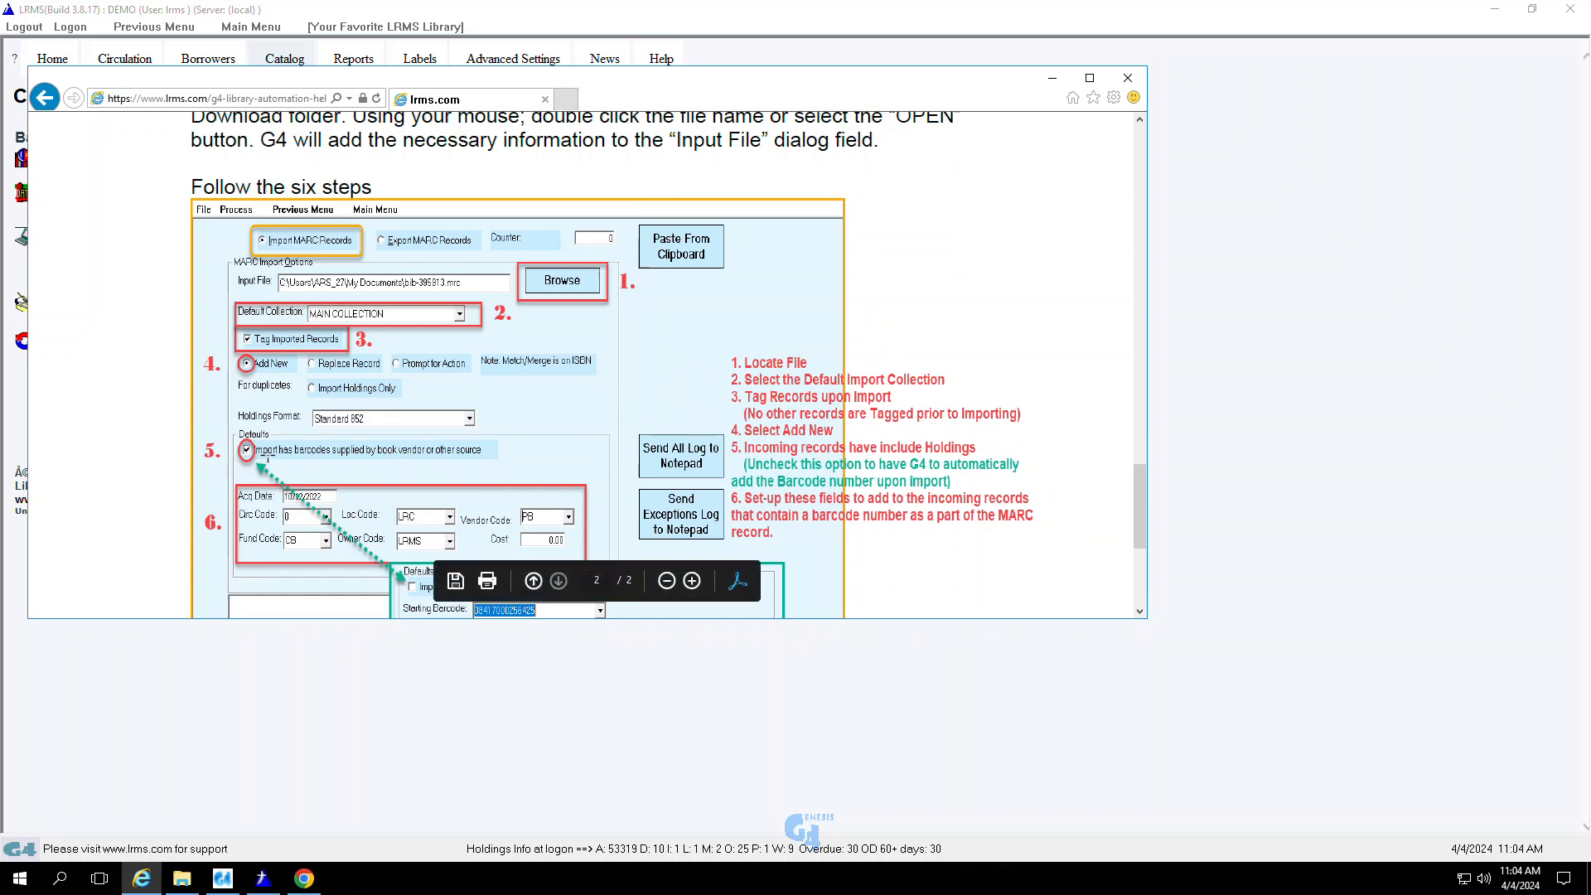
scroll(308, 452, "down", 2)
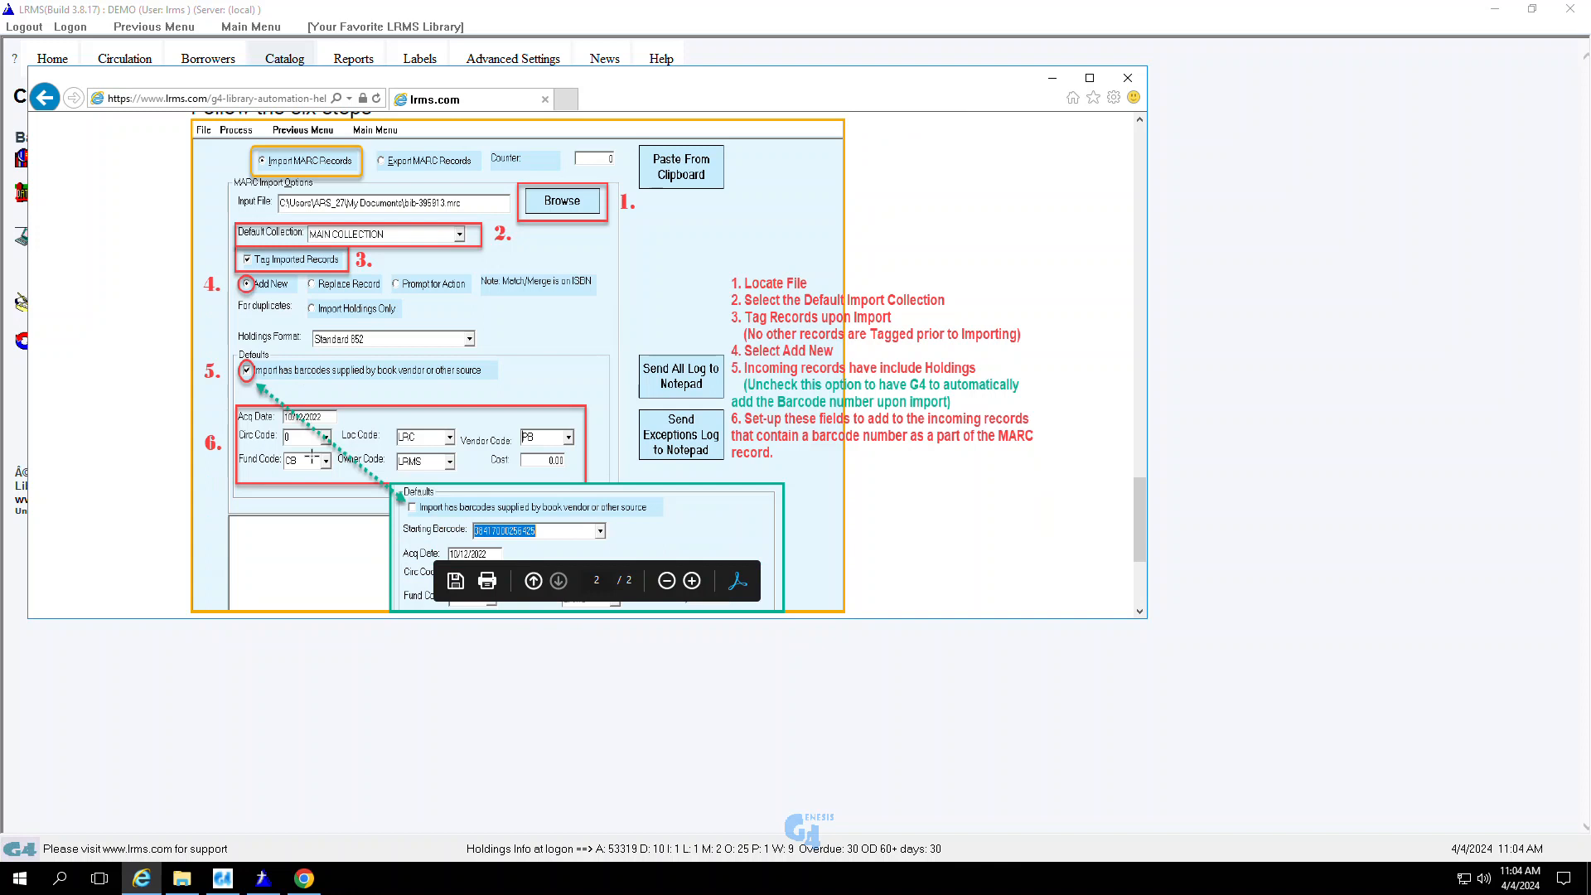
scroll(311, 455, "down", 1)
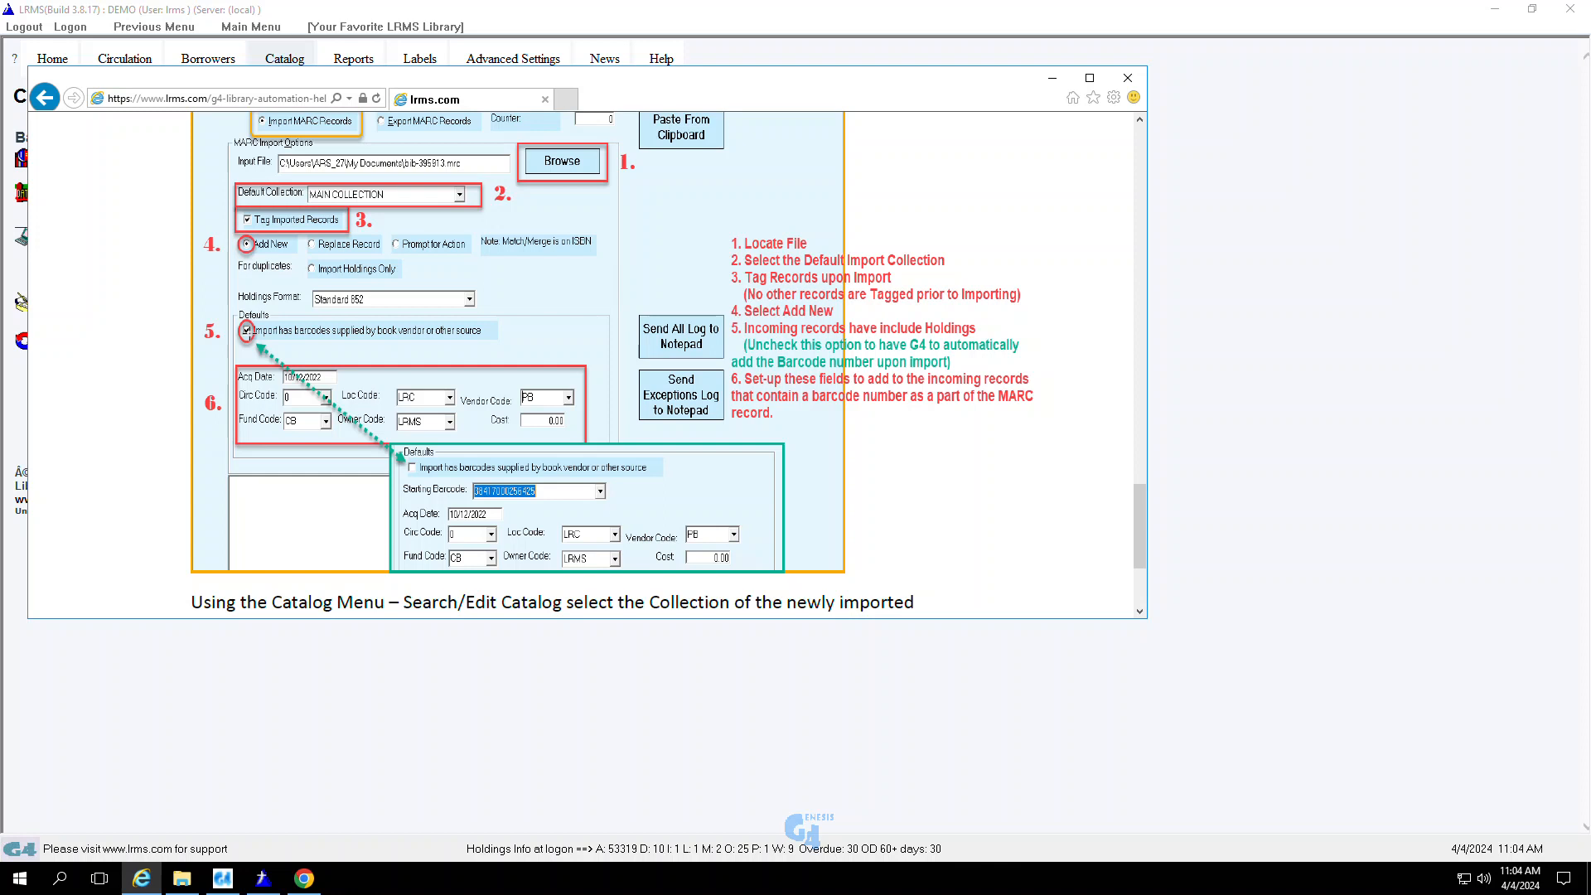
scroll(249, 333, "down", 1)
scroll(249, 333, "down", 1)
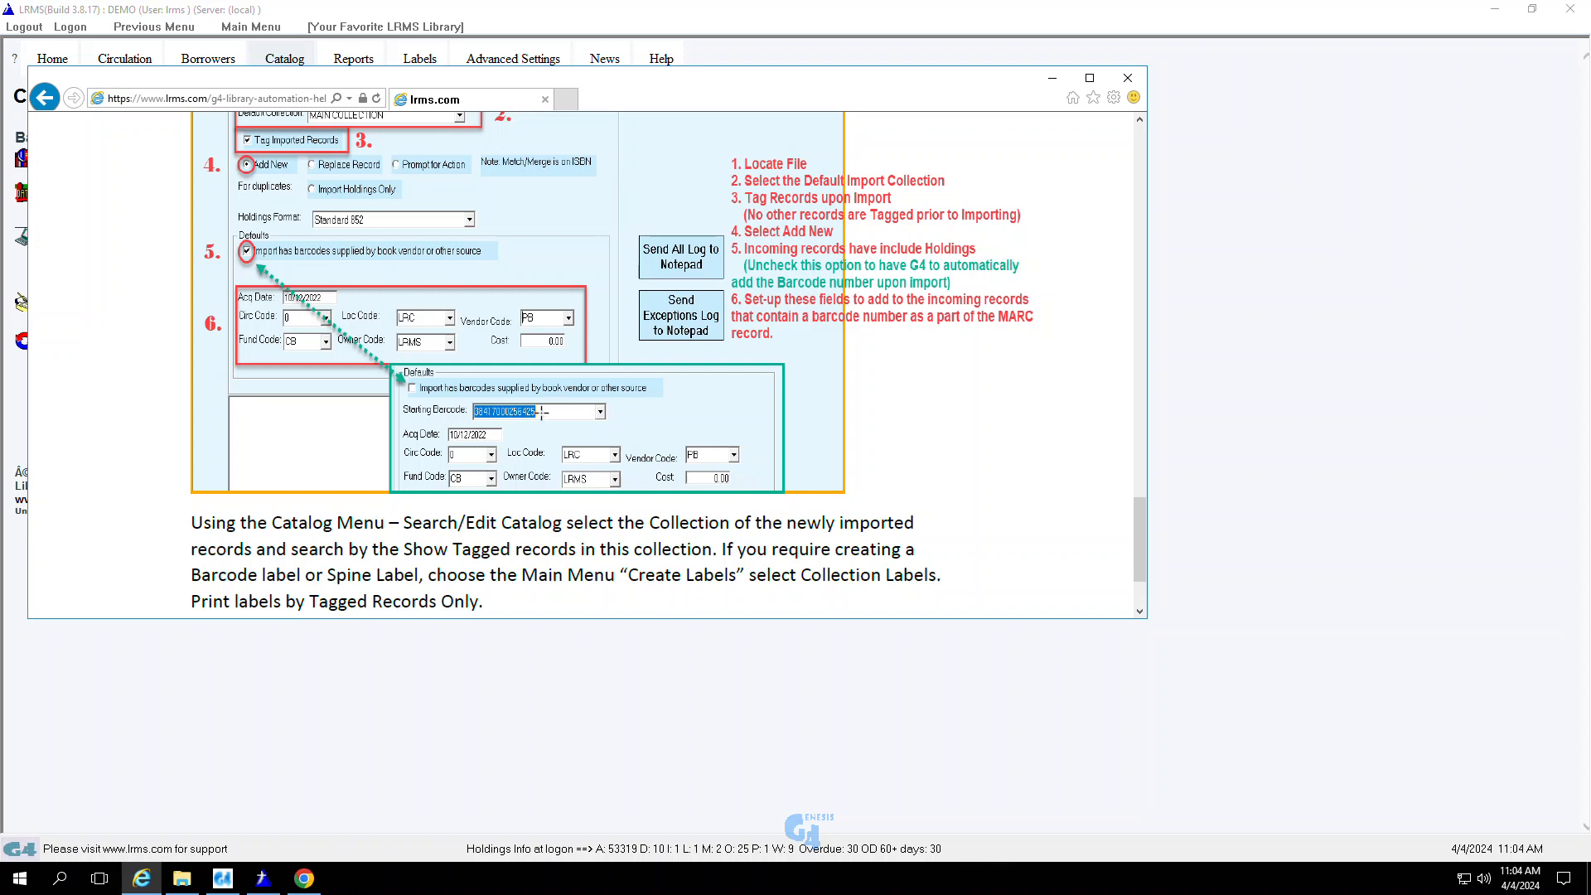
scroll(541, 412, "down", 1)
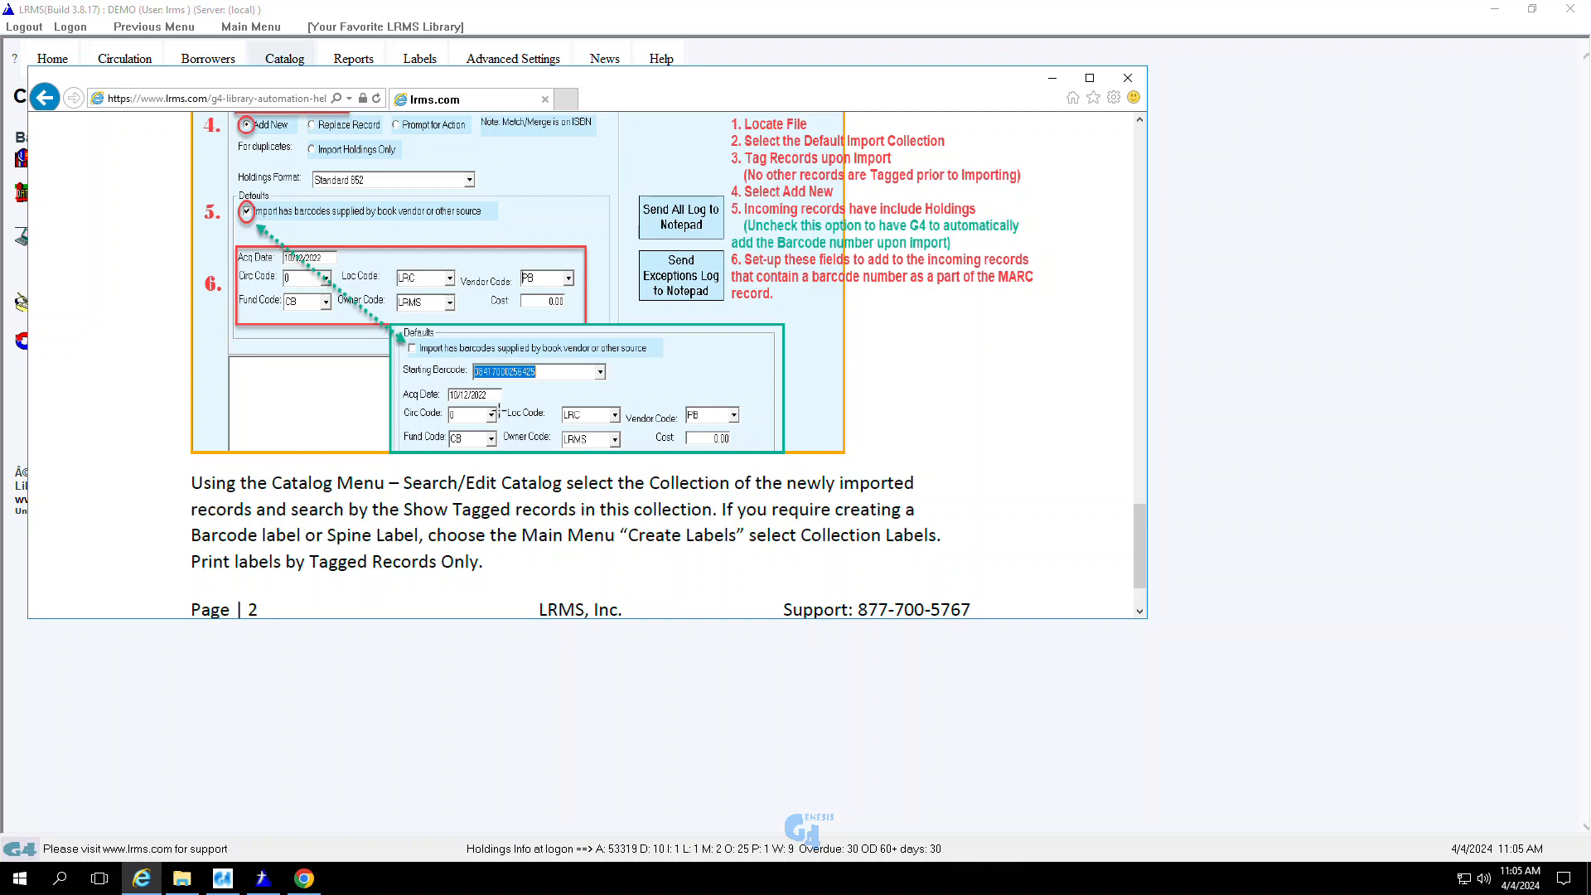
scroll(497, 412, "down", 1)
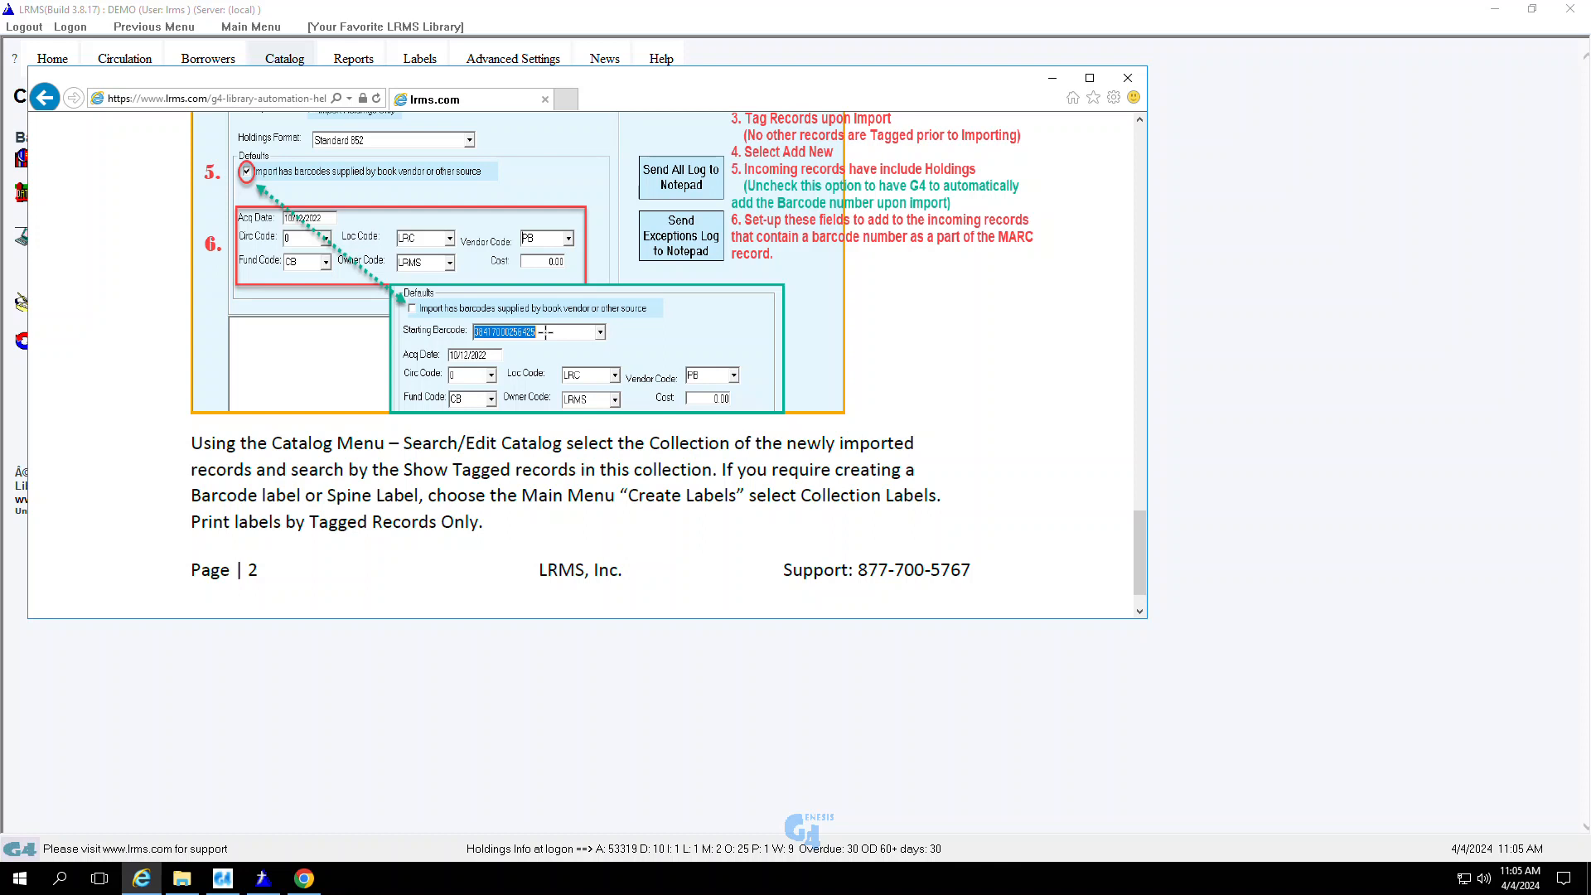
scroll(546, 331, "up", 5)
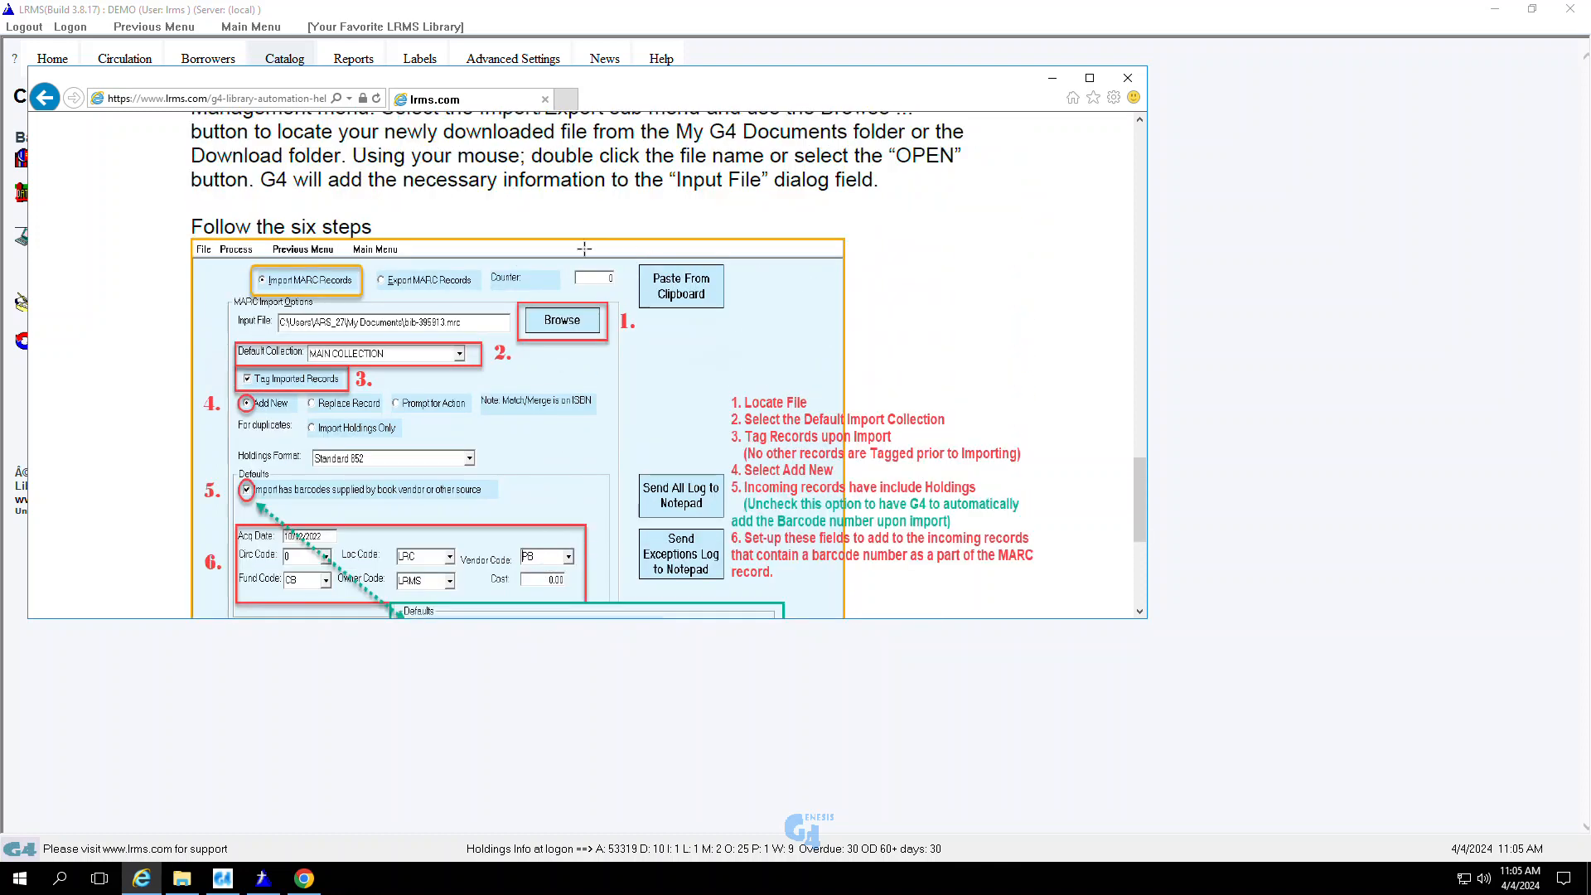
scroll(557, 285, "up", 2)
scroll(557, 285, "up", 1)
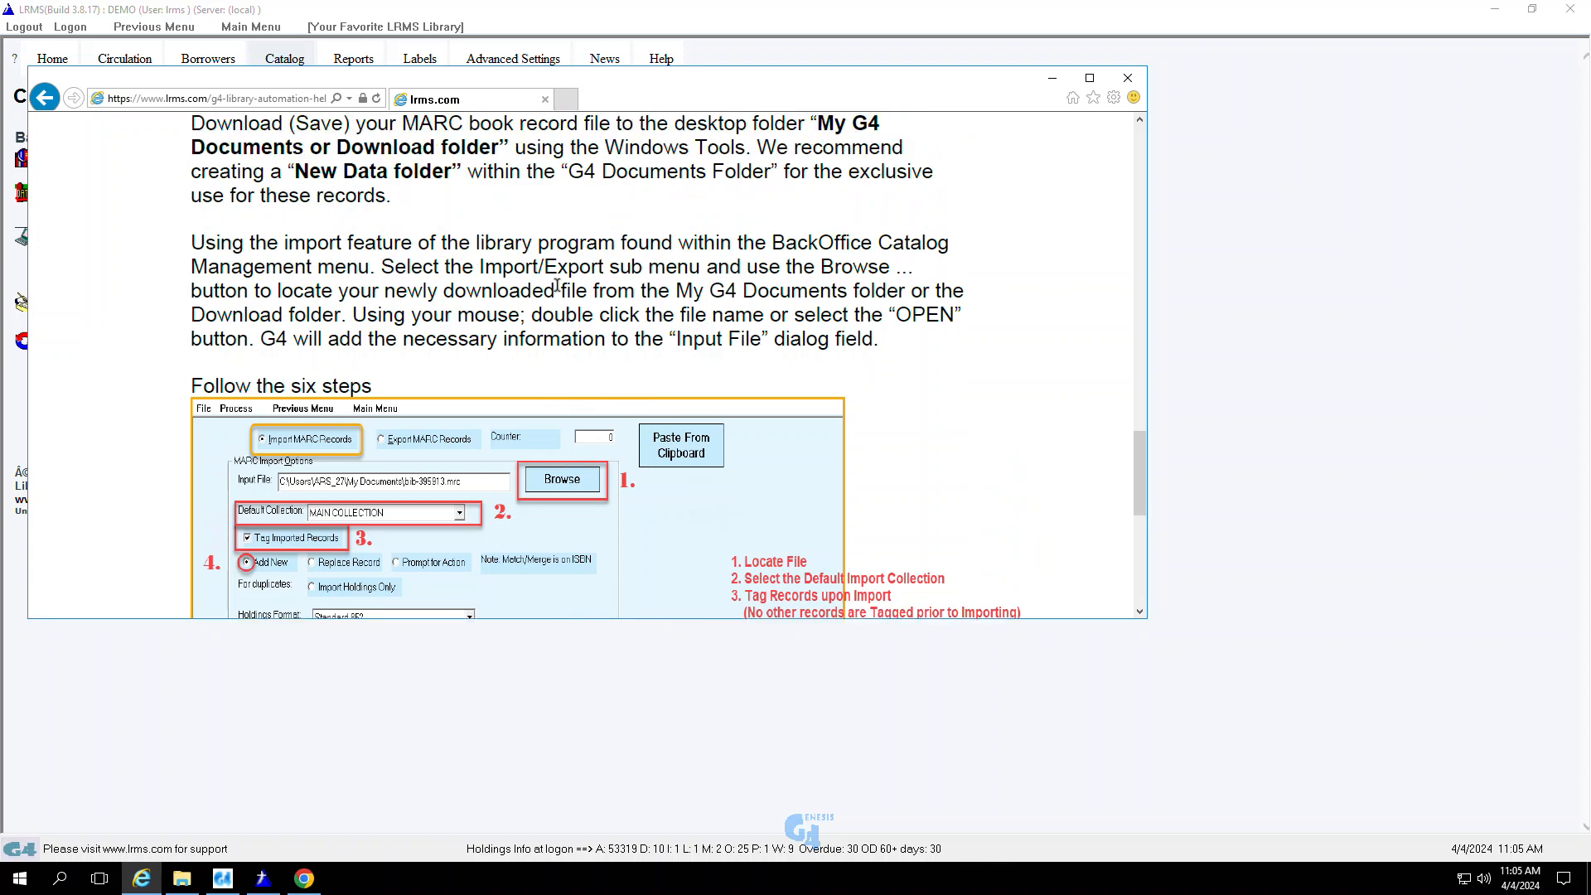
left_click(1052, 81)
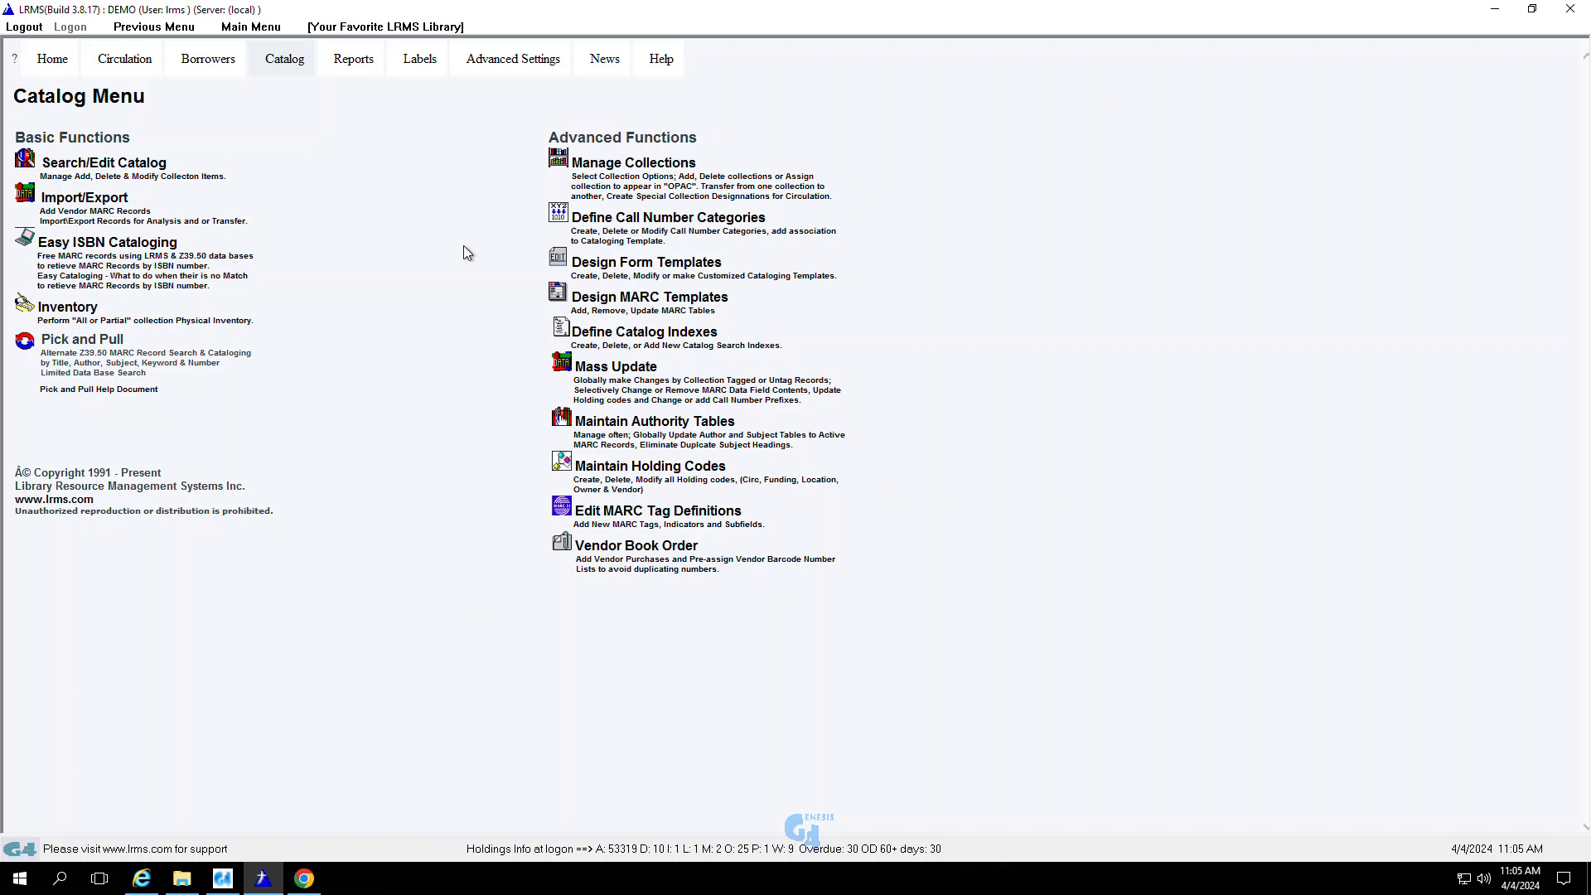
On the Import/Export screen, choose the MARC file 518871FB from the New Data folder in Documents as the input file.
left_click(100, 197)
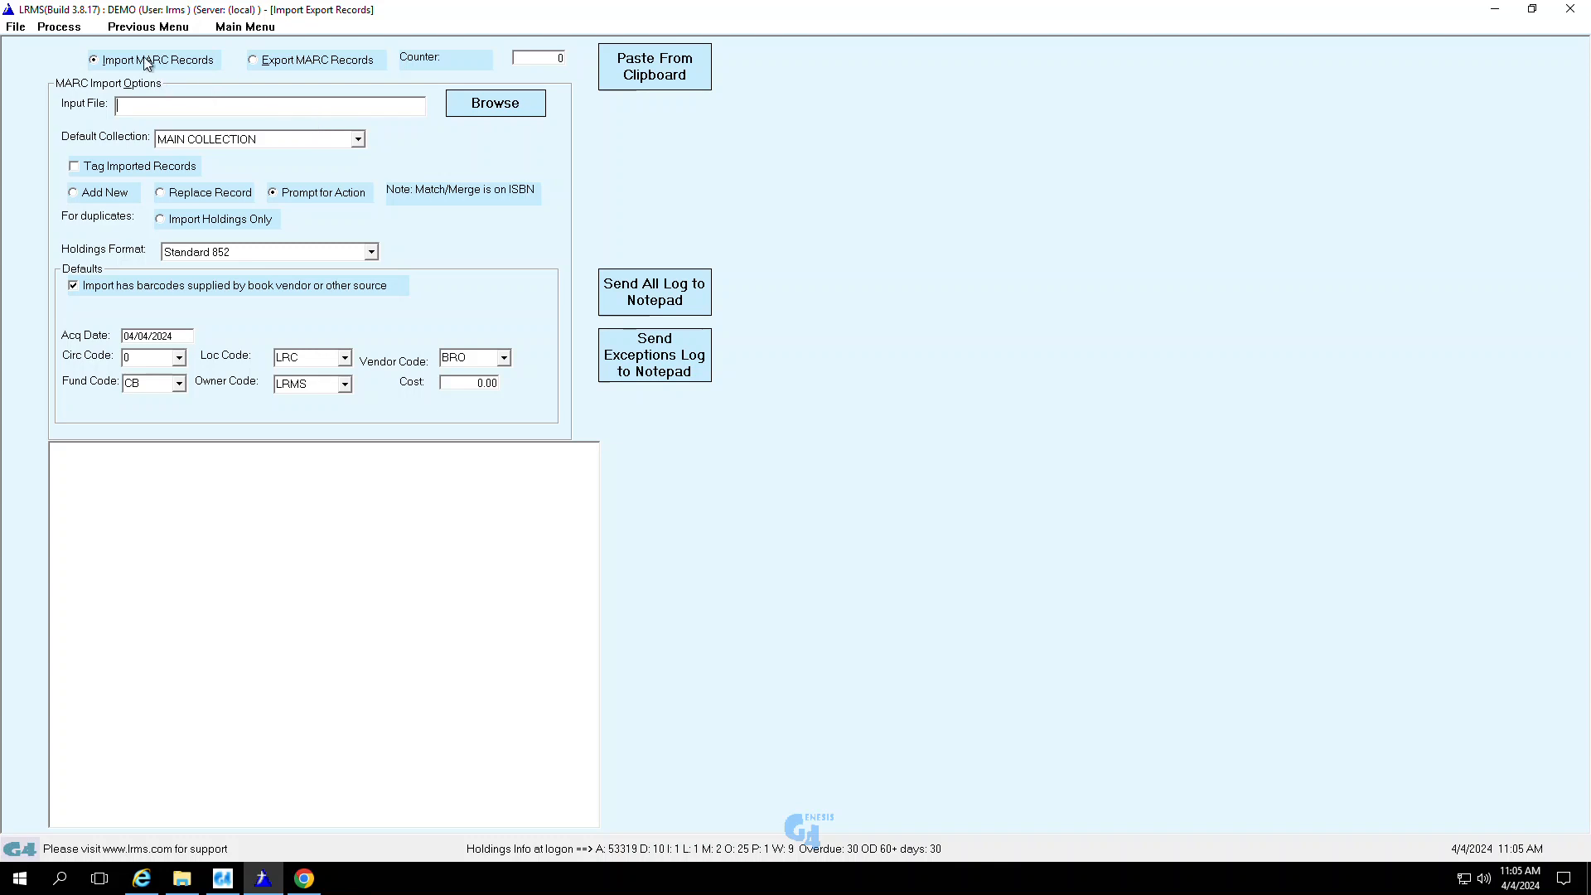
left_click(485, 109)
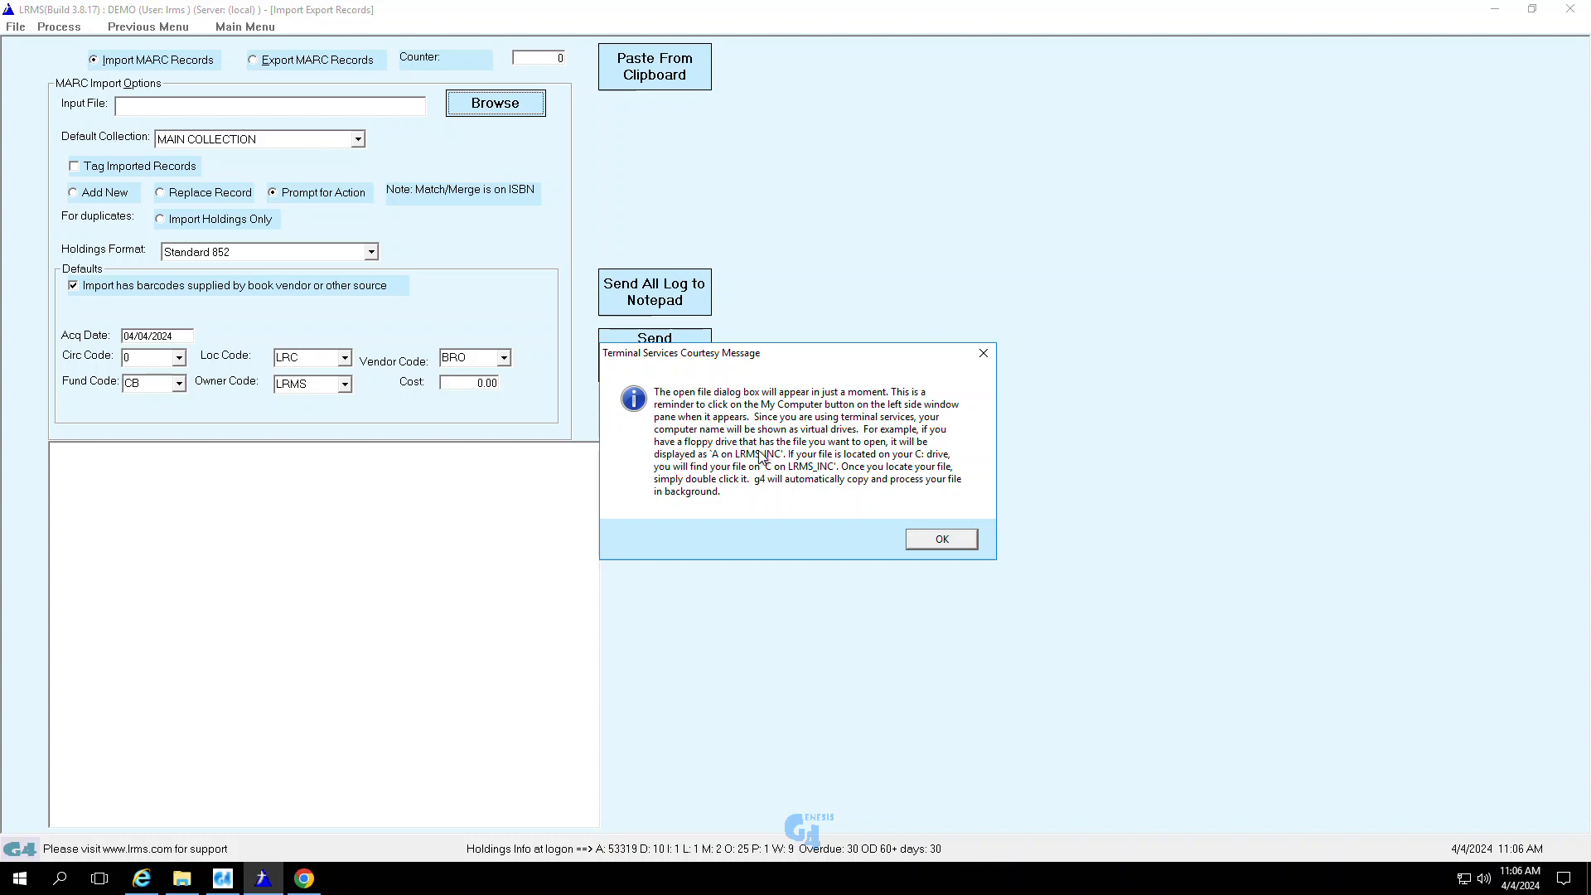
left_click(946, 545)
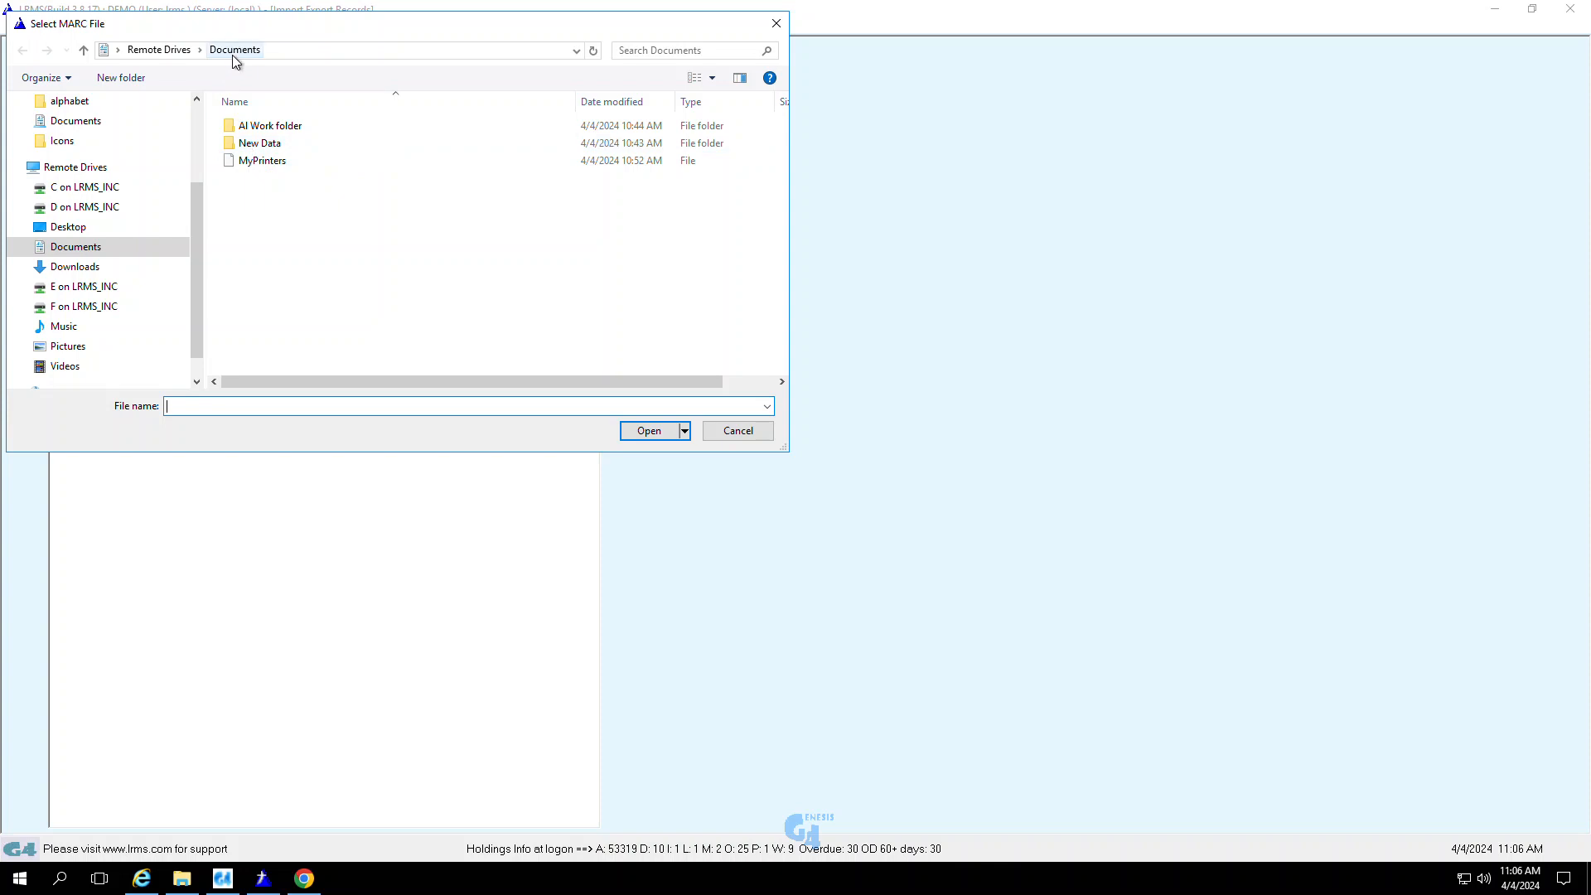
double_click(249, 146)
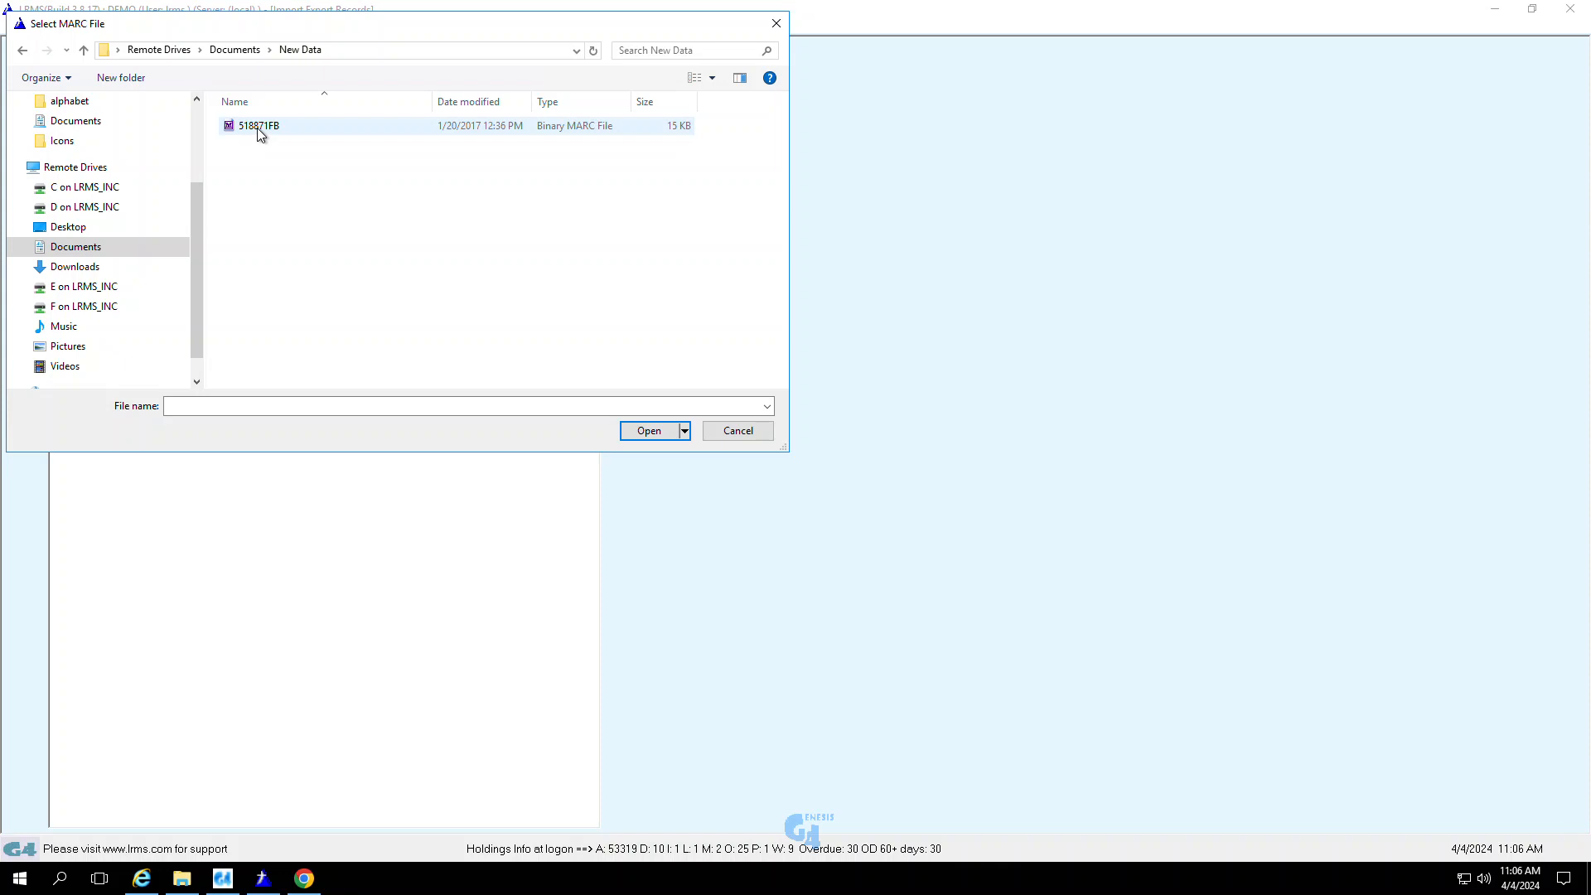
double_click(255, 126)
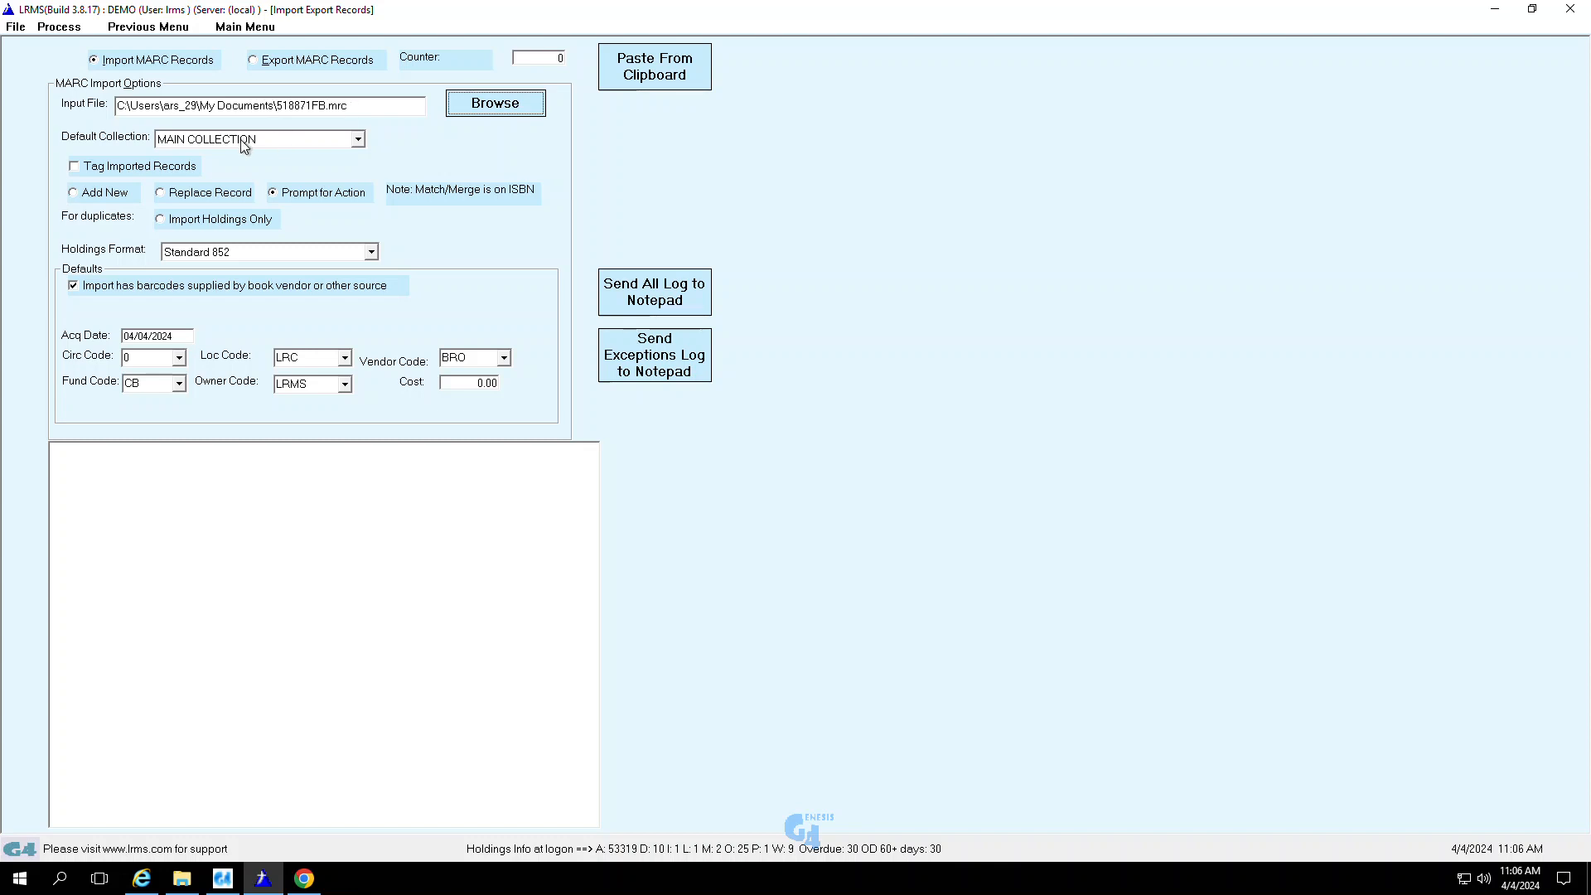
Set the import to MAIN COLLECTION with Tag Imported Records and Add New enabled, and select circulation code 0, Regular Circ.
left_click(358, 140)
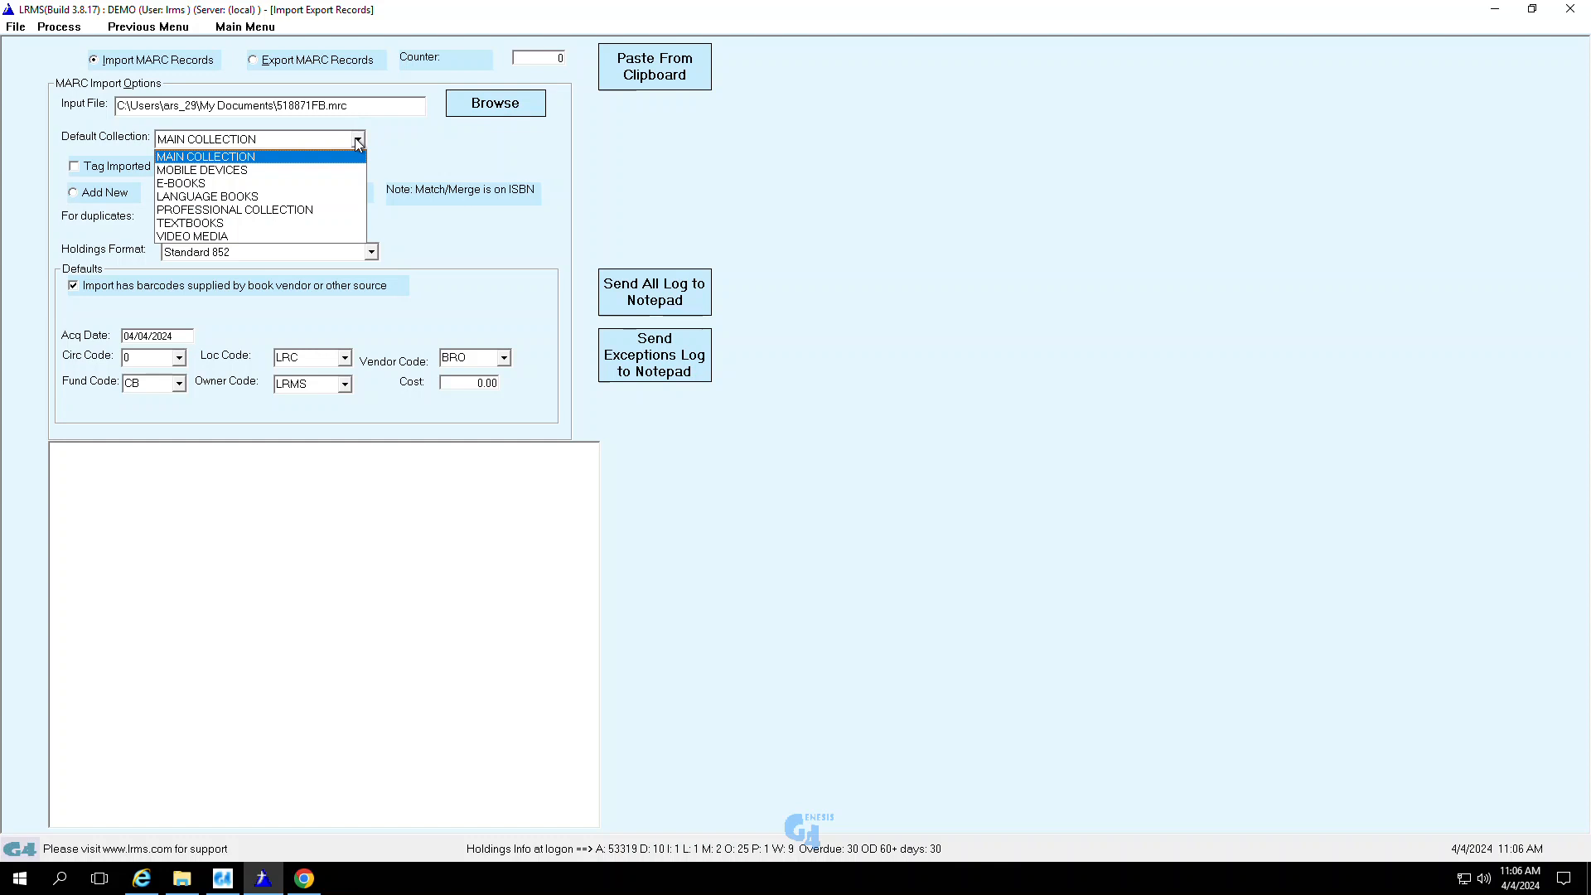
left_click(227, 158)
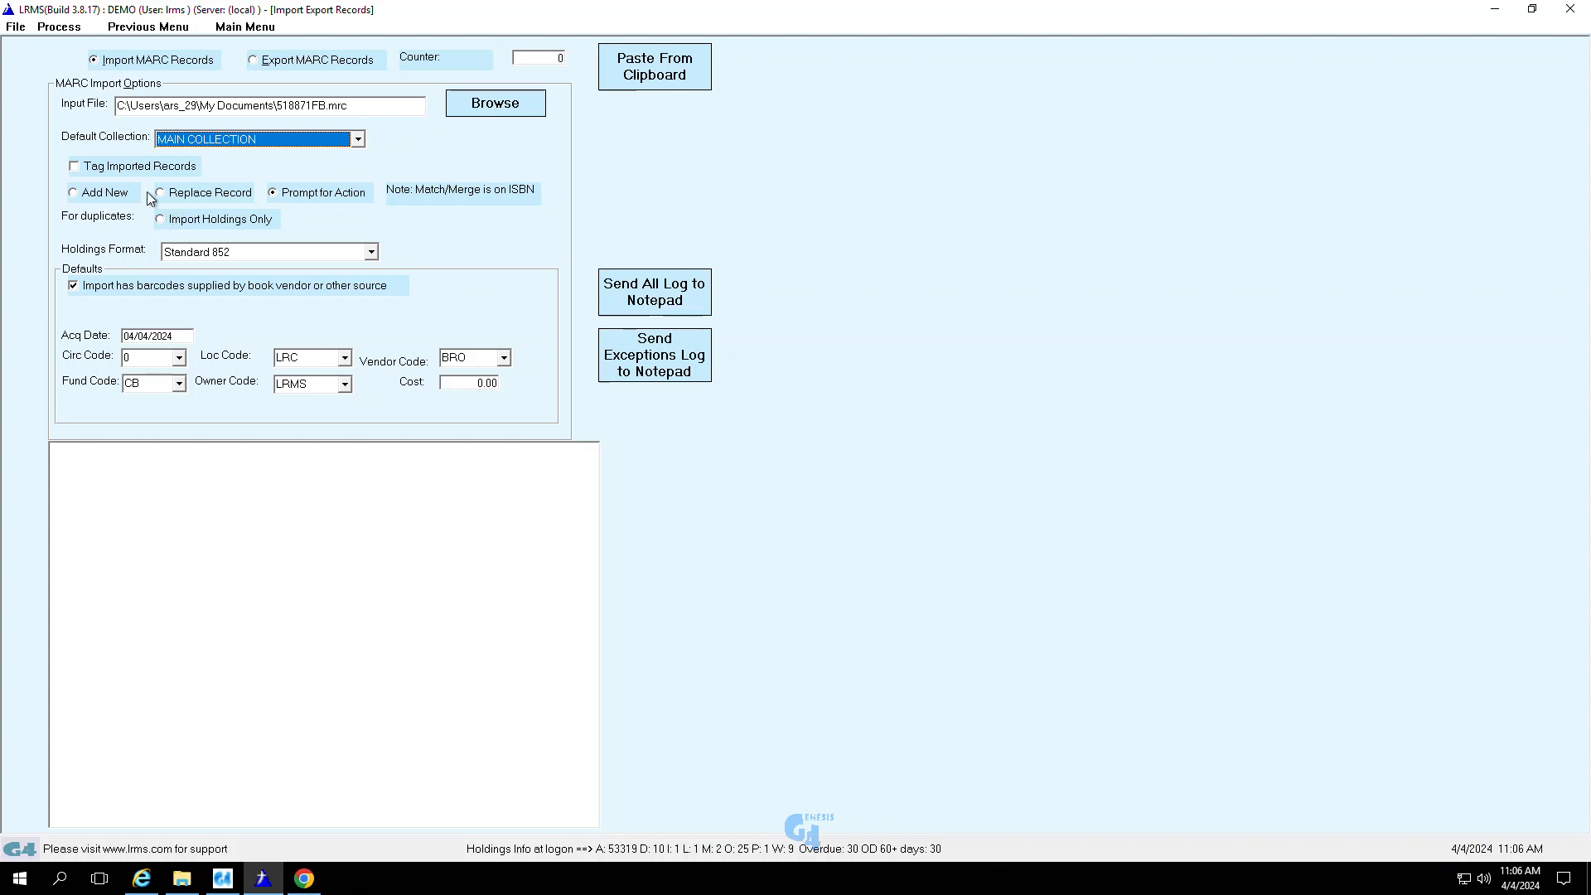
left_click(73, 167)
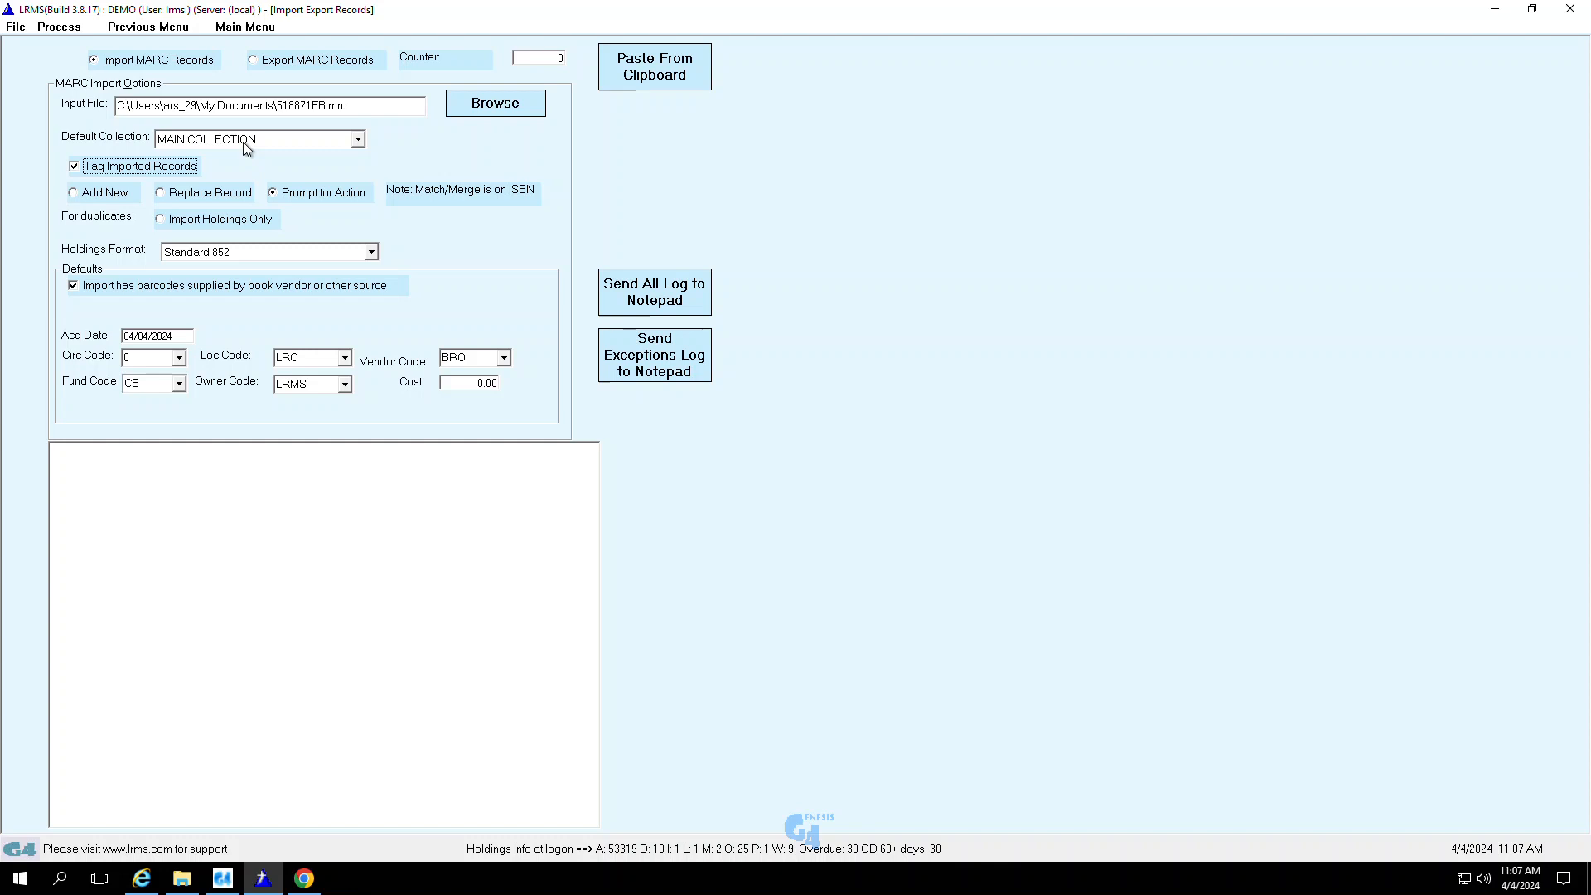
left_click(72, 194)
left_click(180, 359)
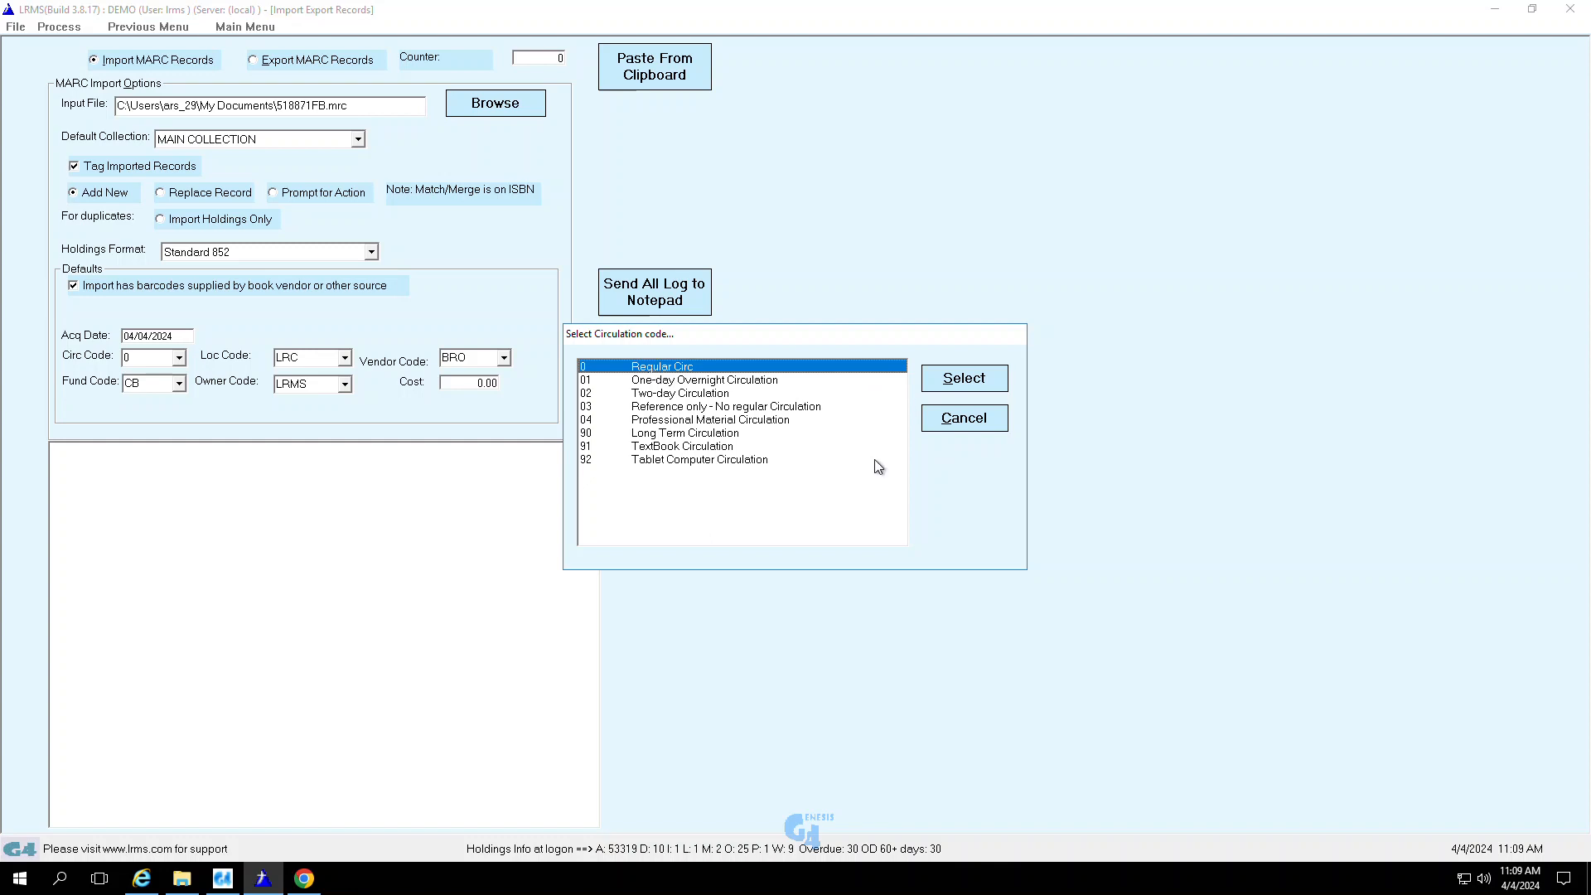
left_click(964, 386)
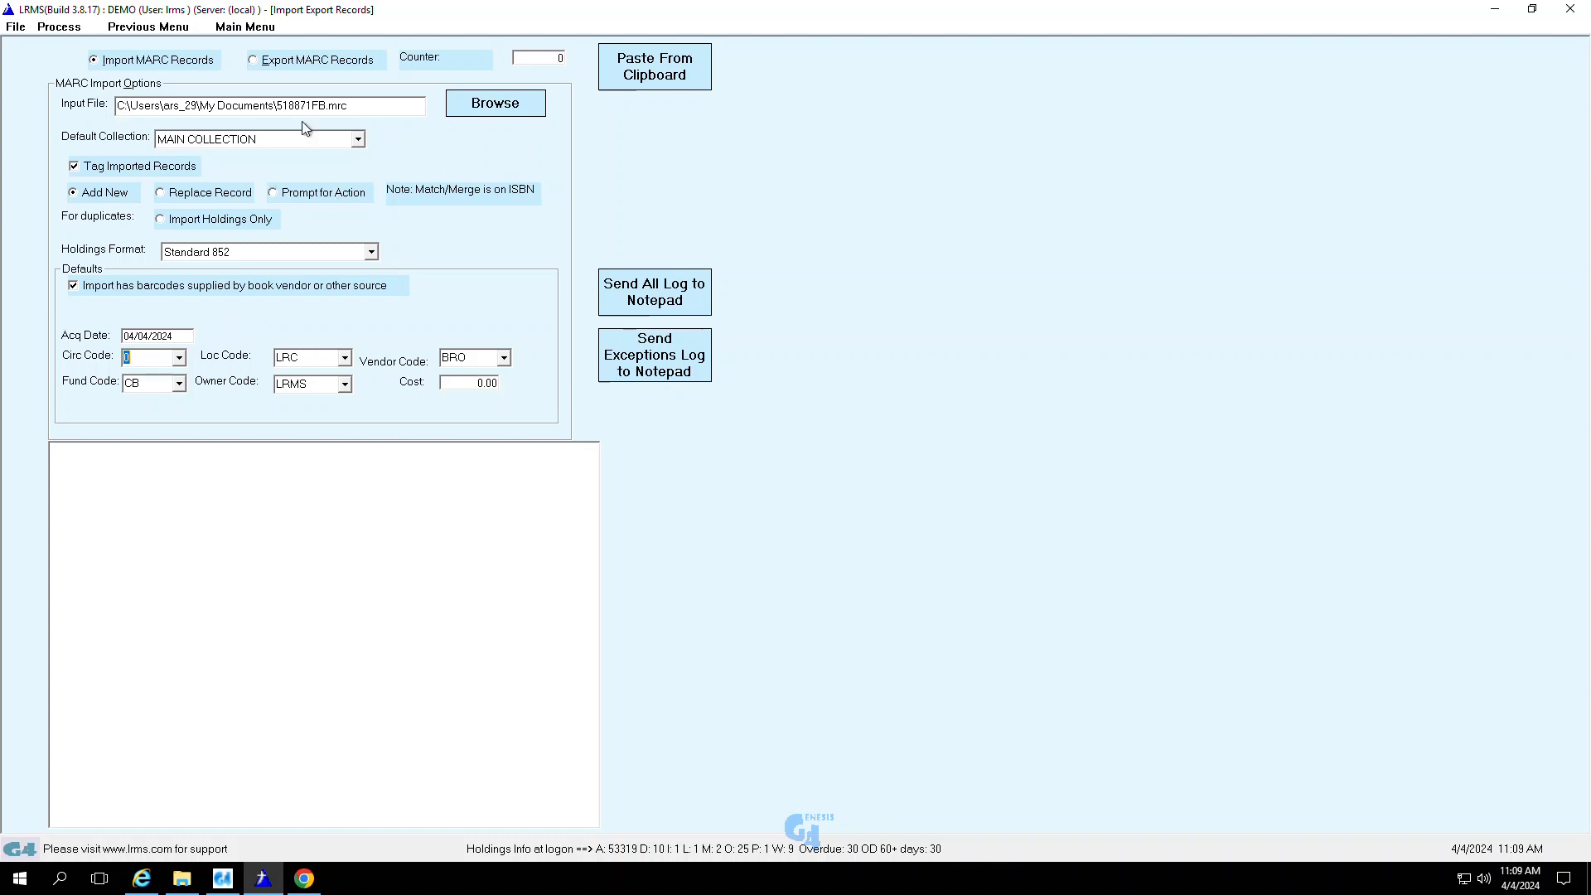
Run the MARC import, dismiss the completion message, and minimize the LRMS window.
left_click(63, 30)
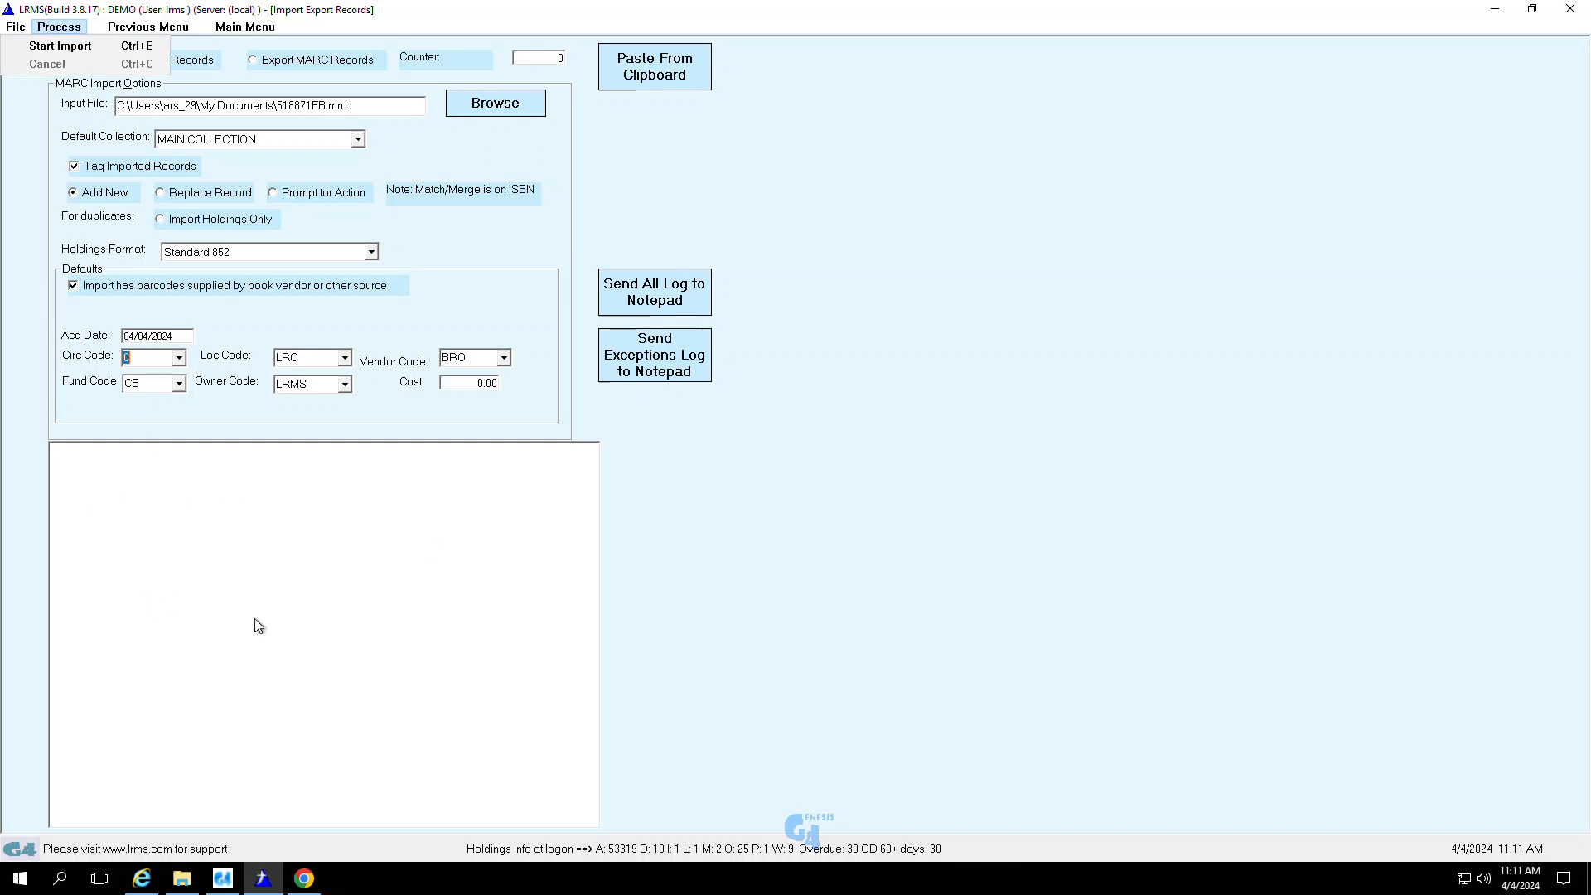
left_click(62, 48)
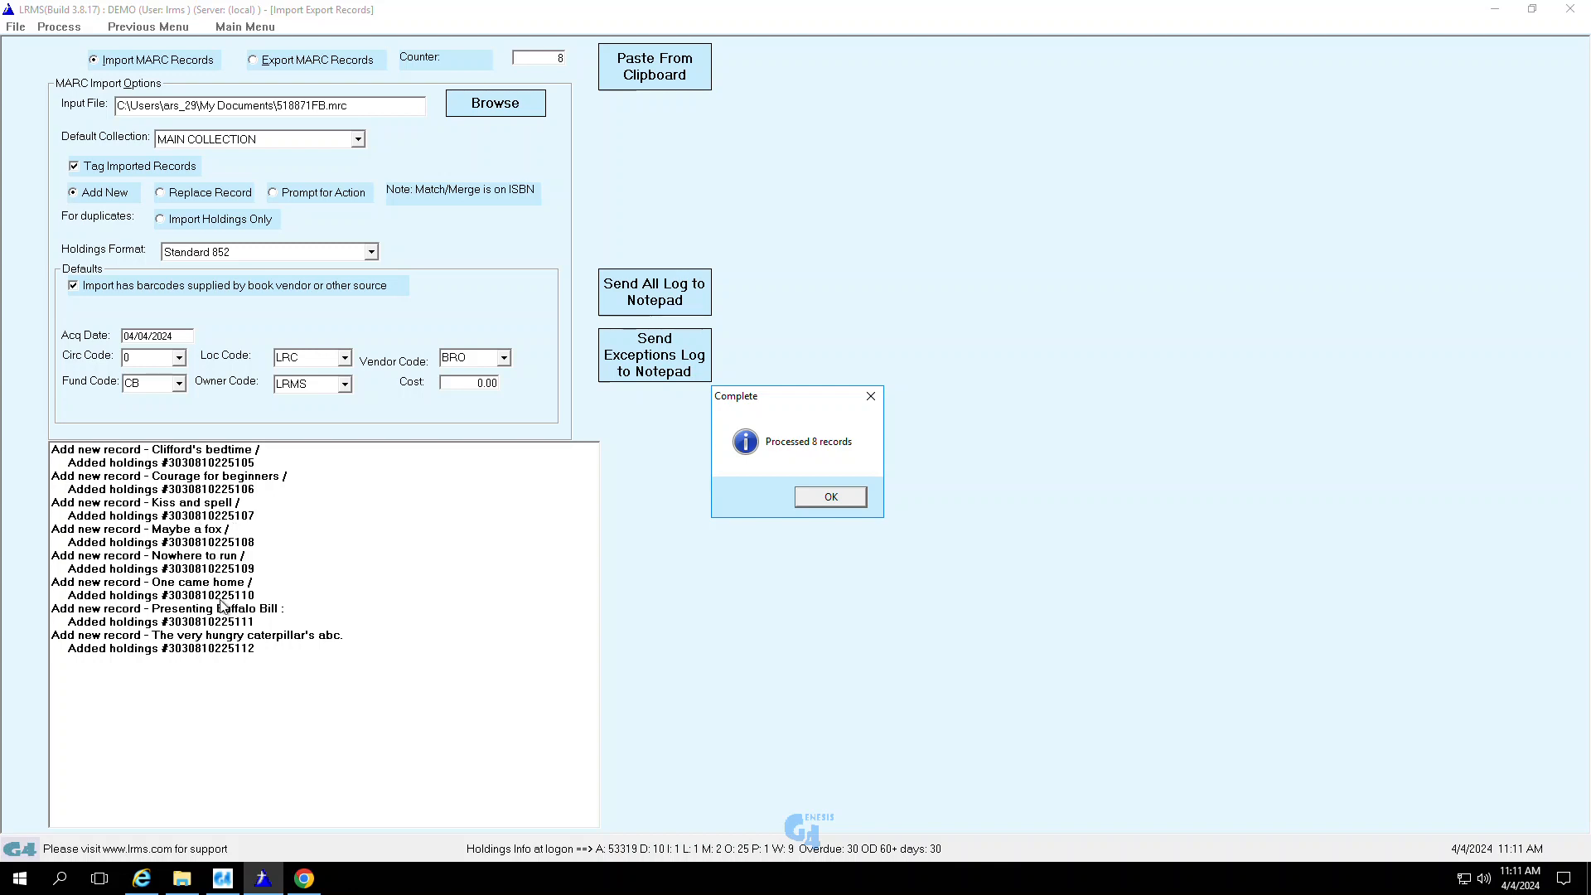
left_click(832, 497)
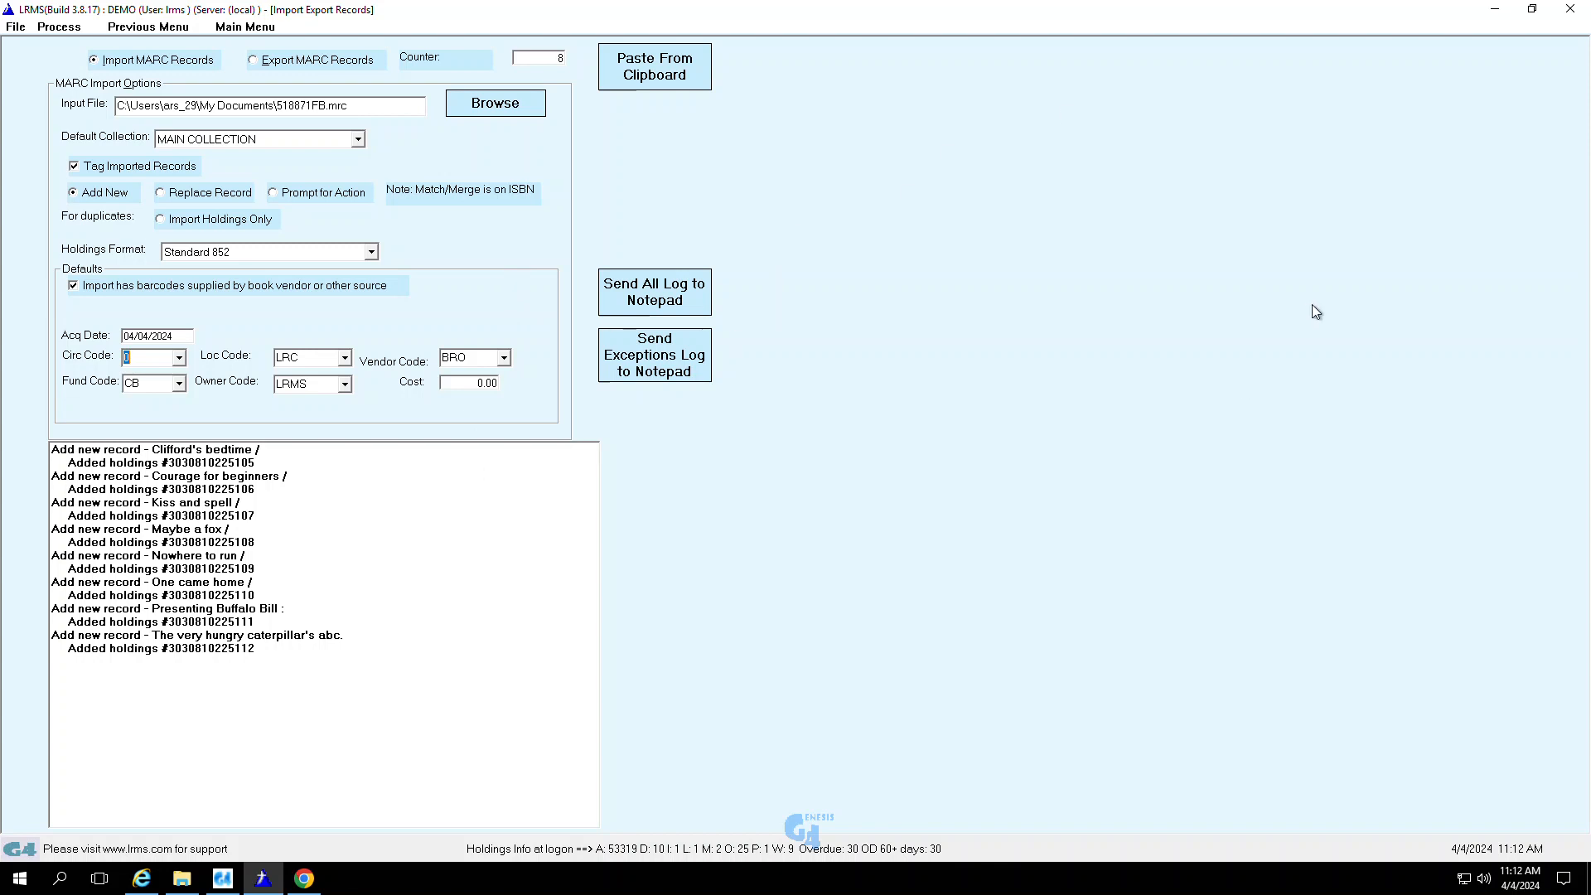
left_click(1495, 8)
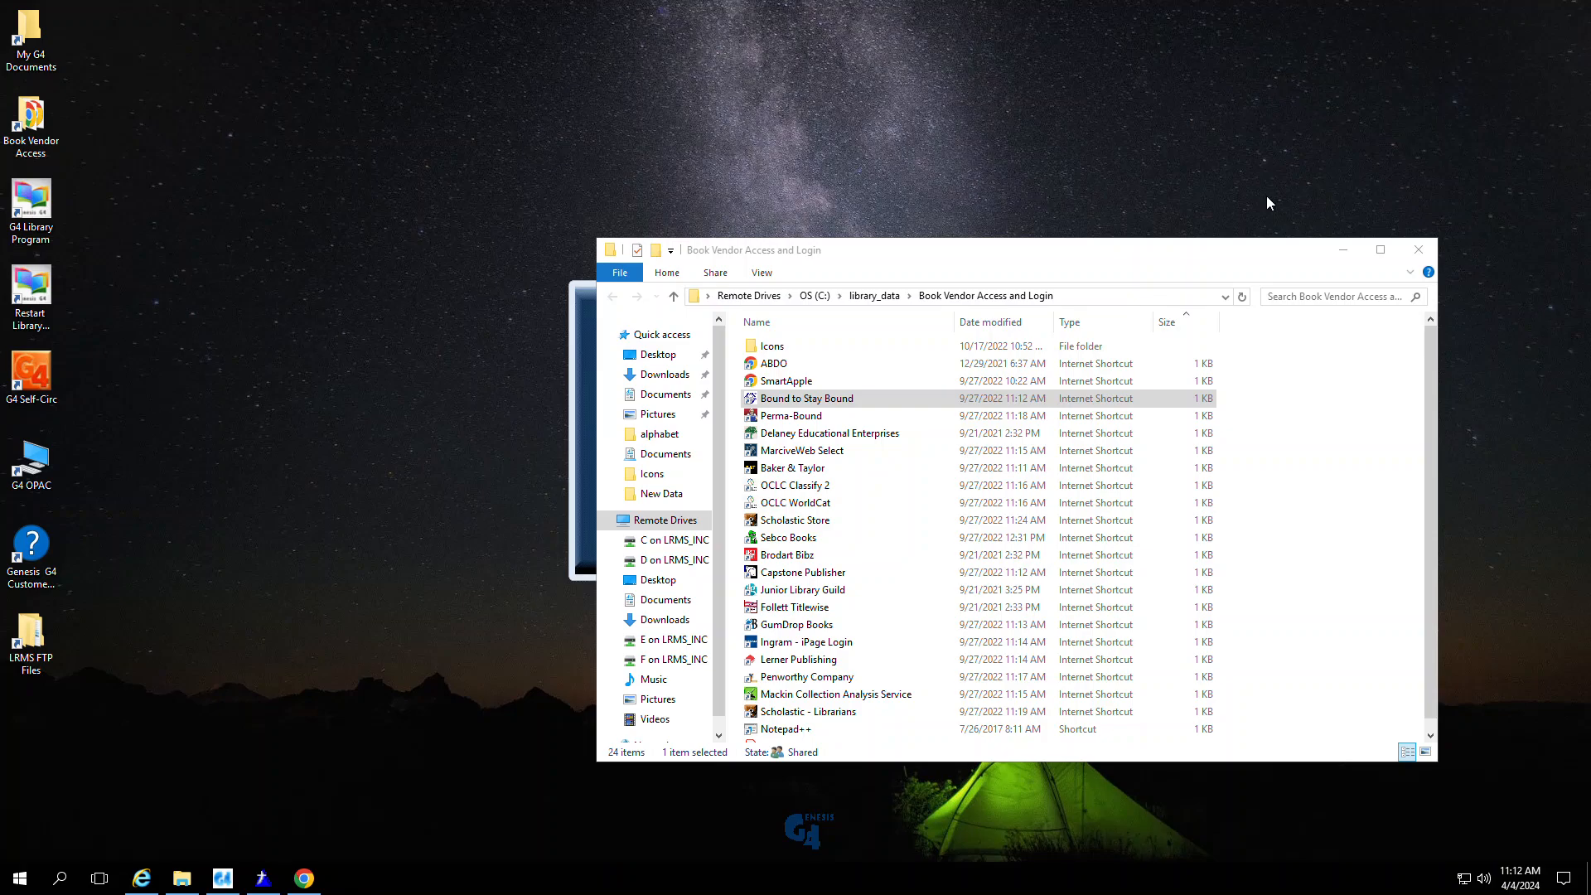